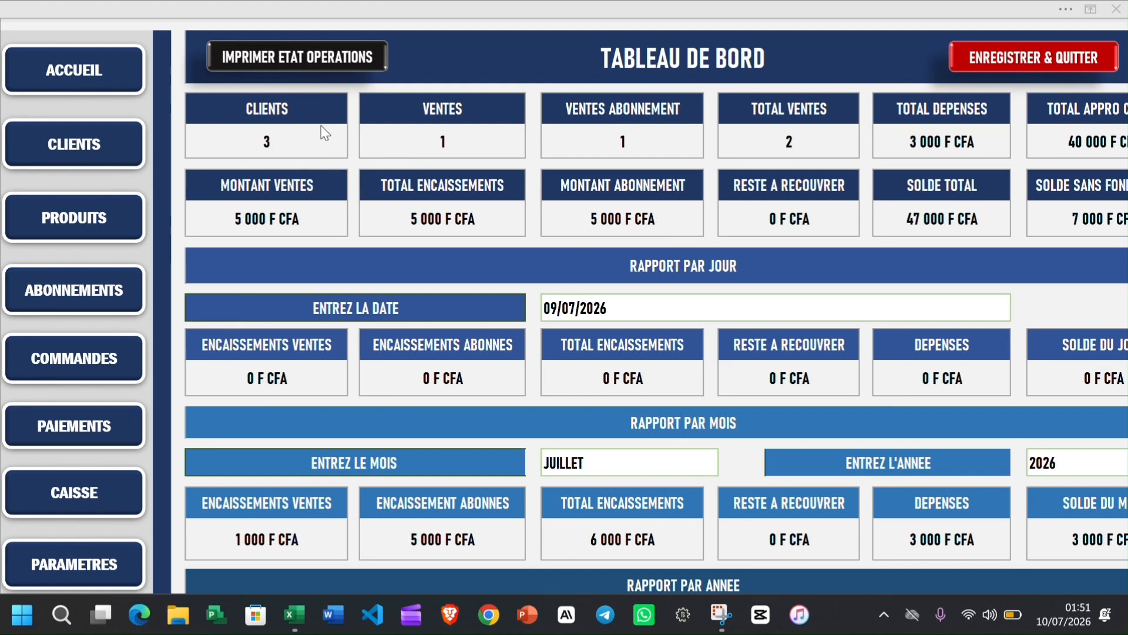
Examine the dashboard's first row of indicators, from CLIENTS through to TOTAL APPRO CAISSE
left_click(294, 107)
left_click_drag(294, 107, 1106, 146)
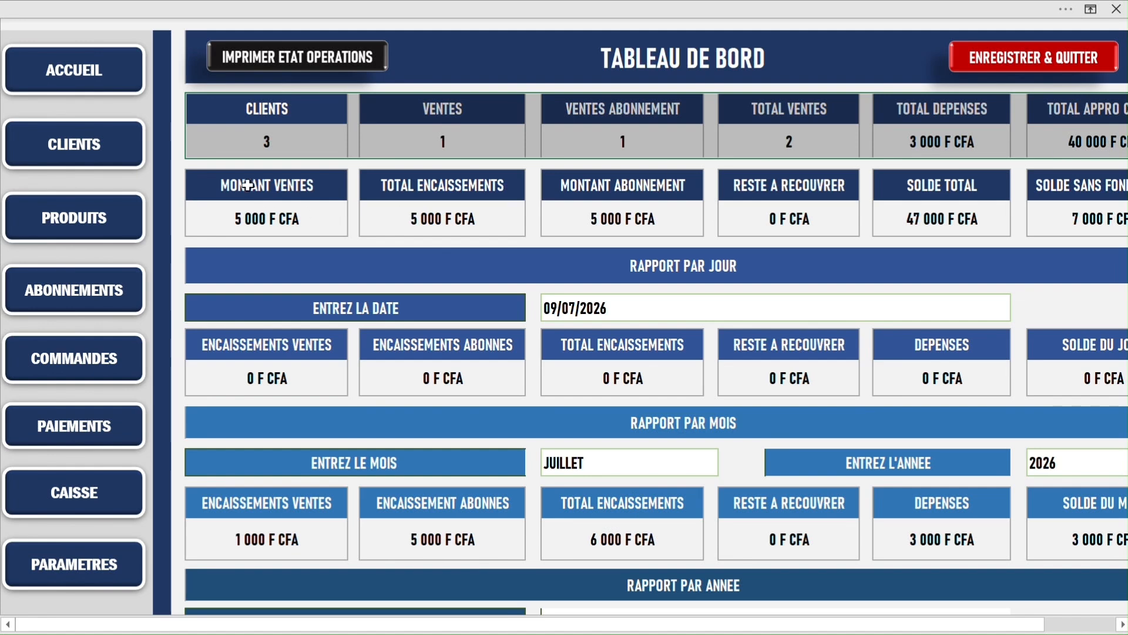
left_click(247, 109)
left_click(462, 114)
left_click(630, 109)
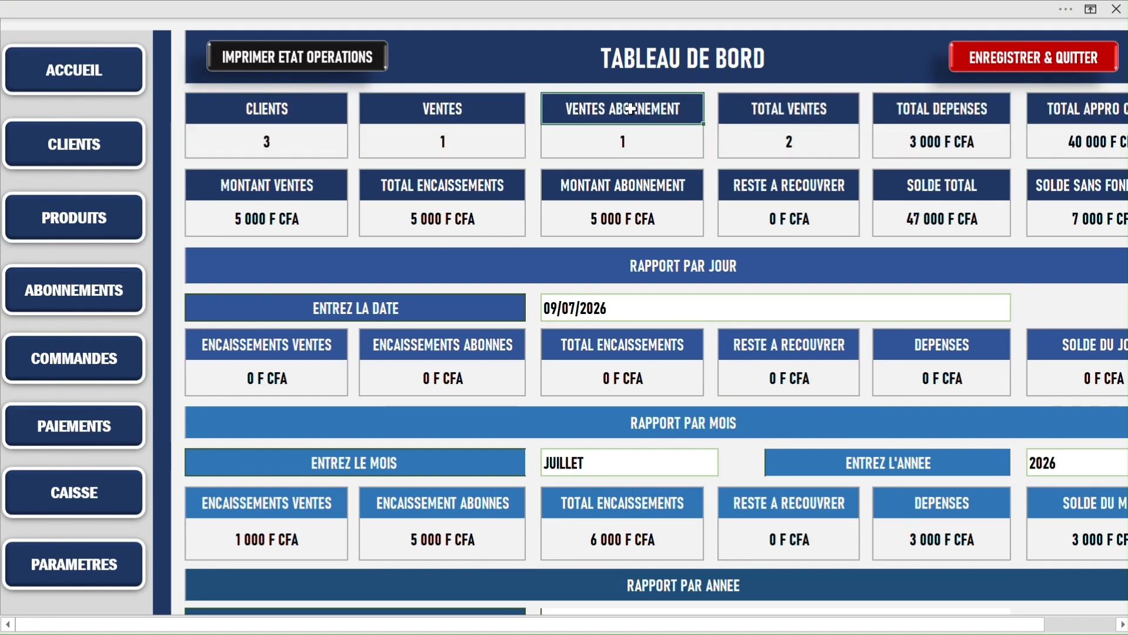
left_click(802, 109)
left_click(955, 114)
left_click(1045, 107)
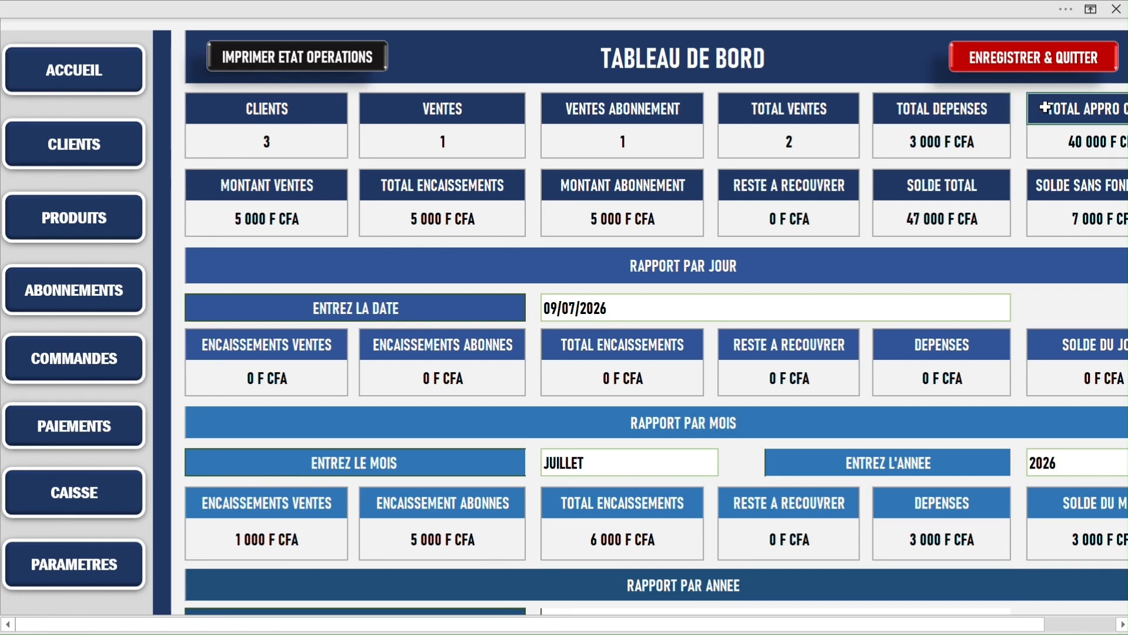
left_click_drag(1002, 624, 1055, 626)
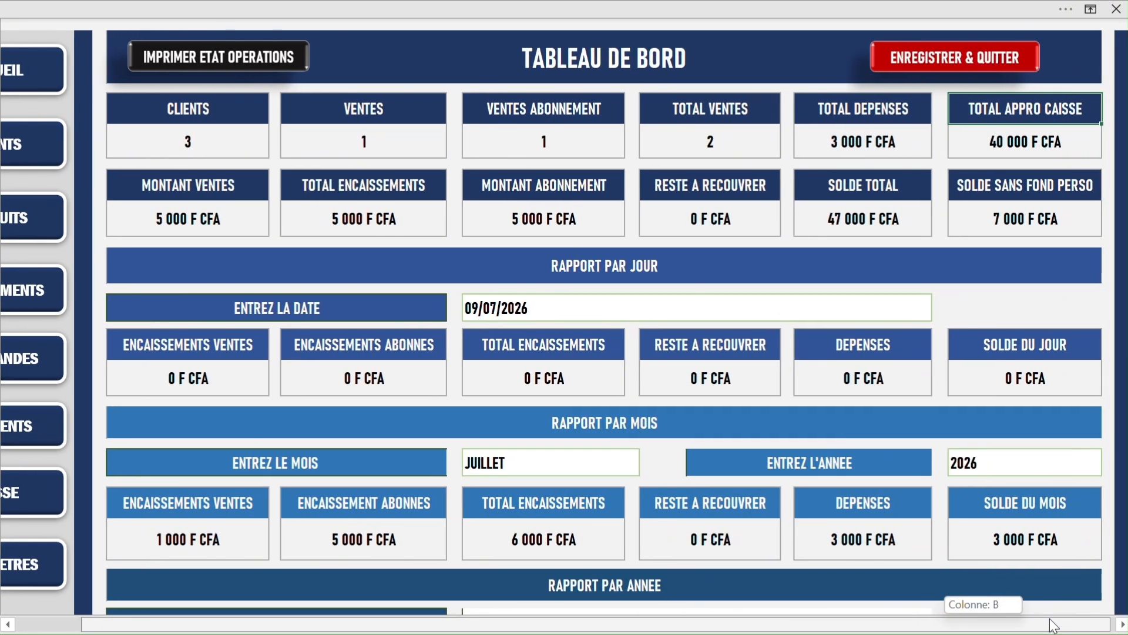
left_click_drag(1052, 626, 984, 626)
left_click(1068, 150)
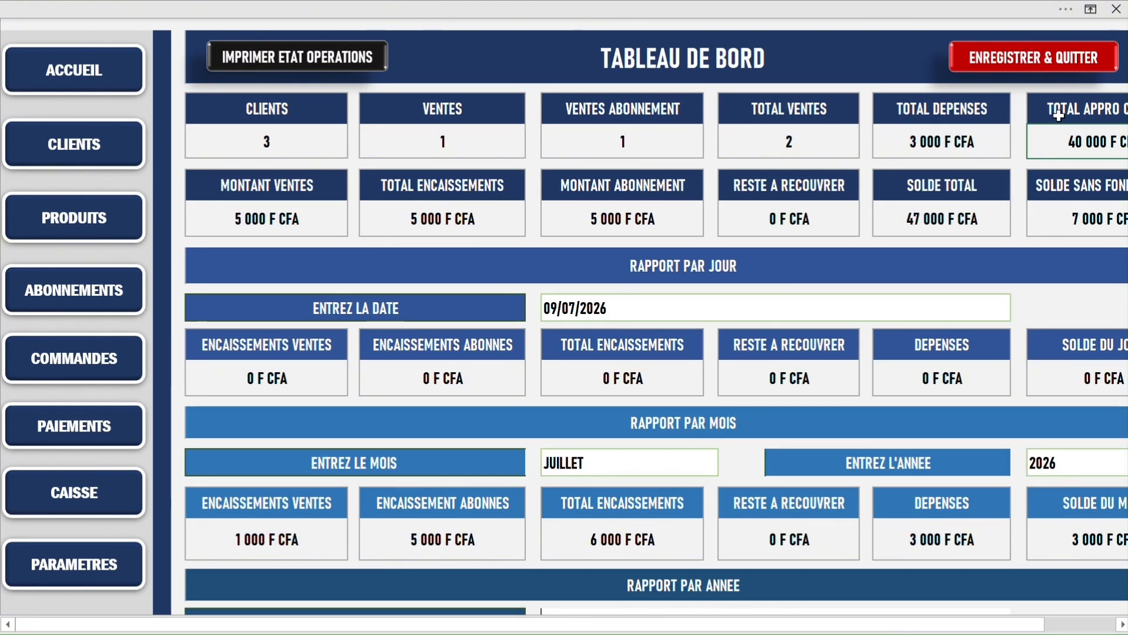
Examine the dashboard's second row of indicators, from MONTANT VENTES to SOLDE SANS FOND PERSO, comparing the last one with TOTAL APPRO CAISSE
left_click(266, 179)
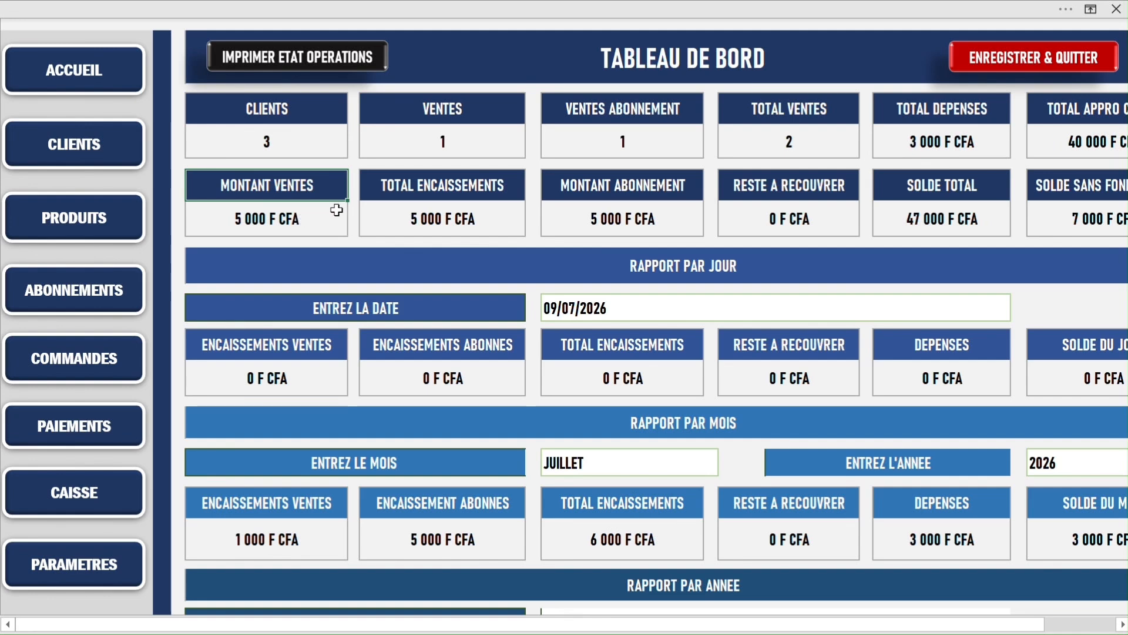
left_click(310, 221)
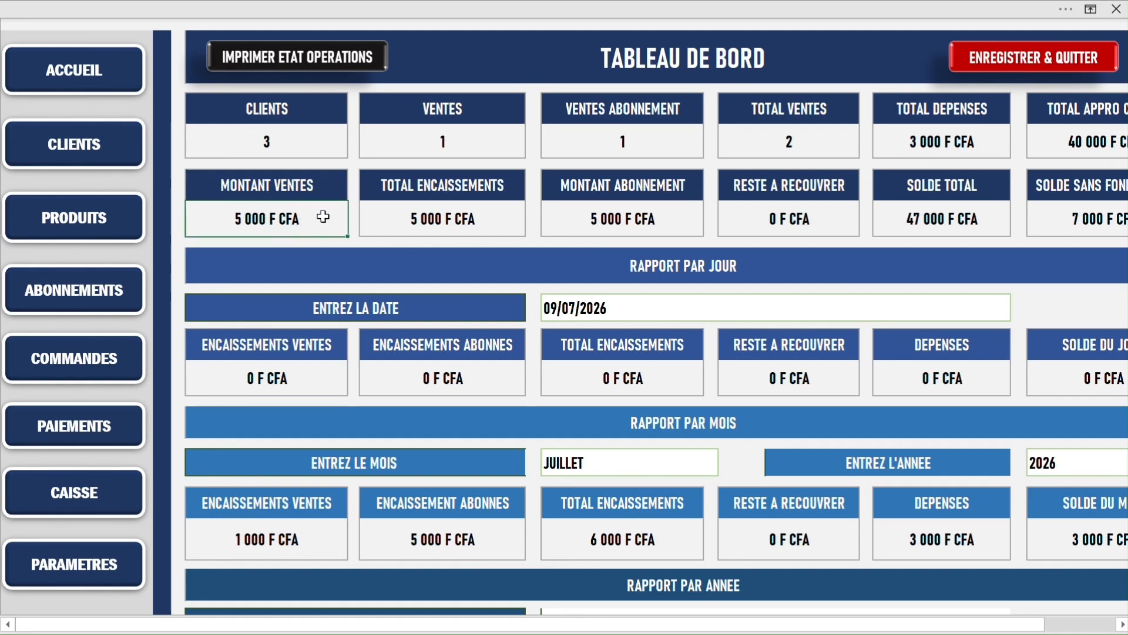
left_click(489, 215)
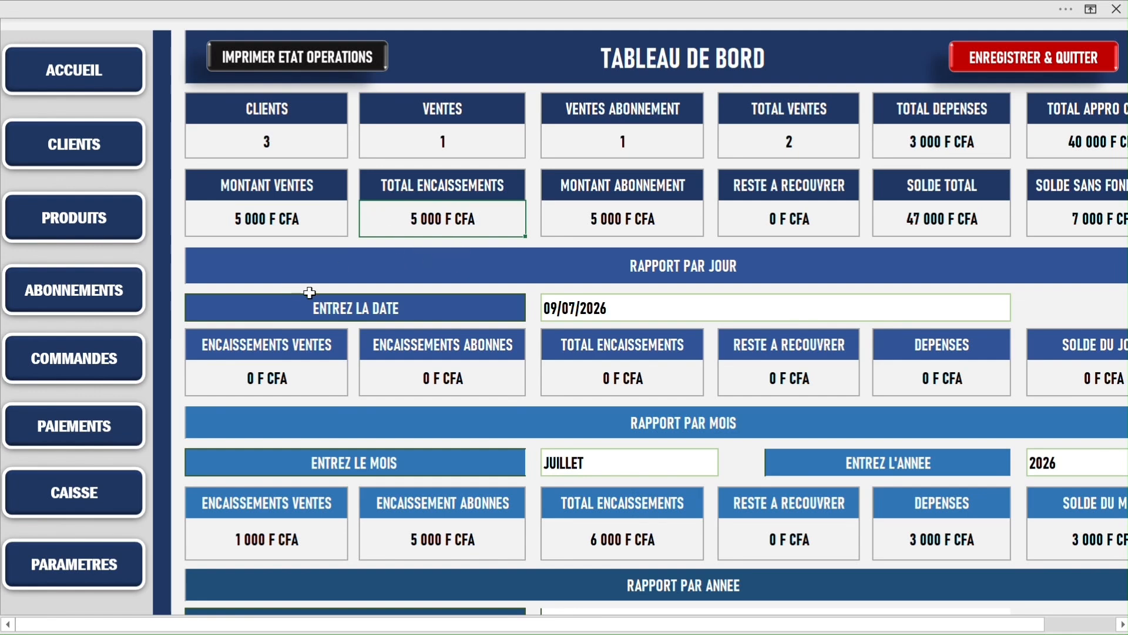
left_click(638, 206)
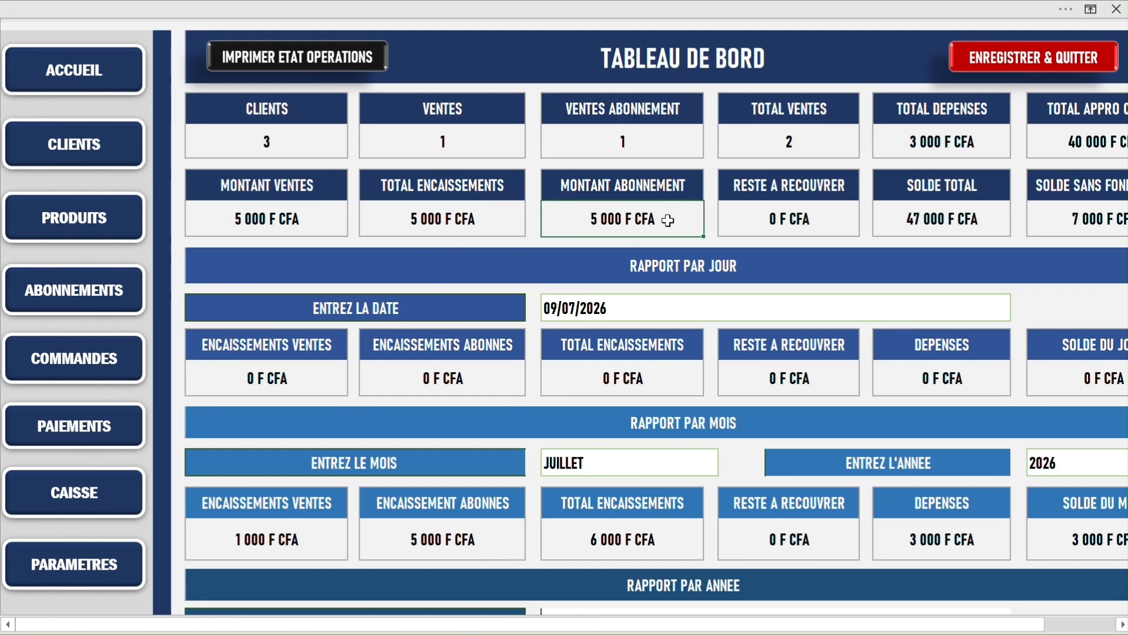
left_click(767, 215)
left_click(914, 214)
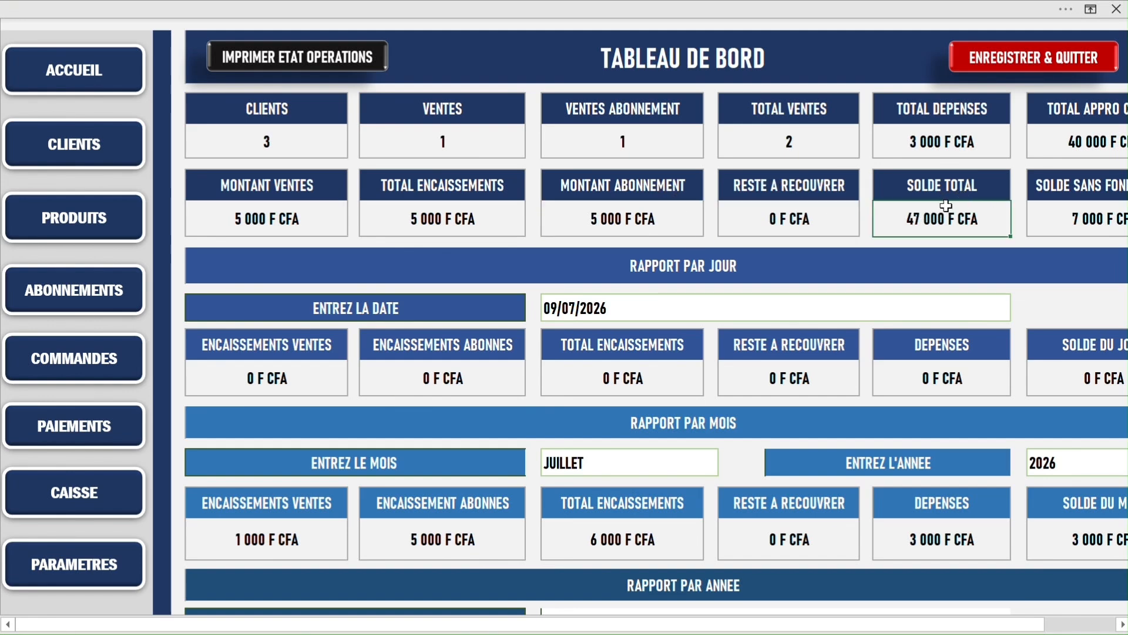
left_click(1046, 210)
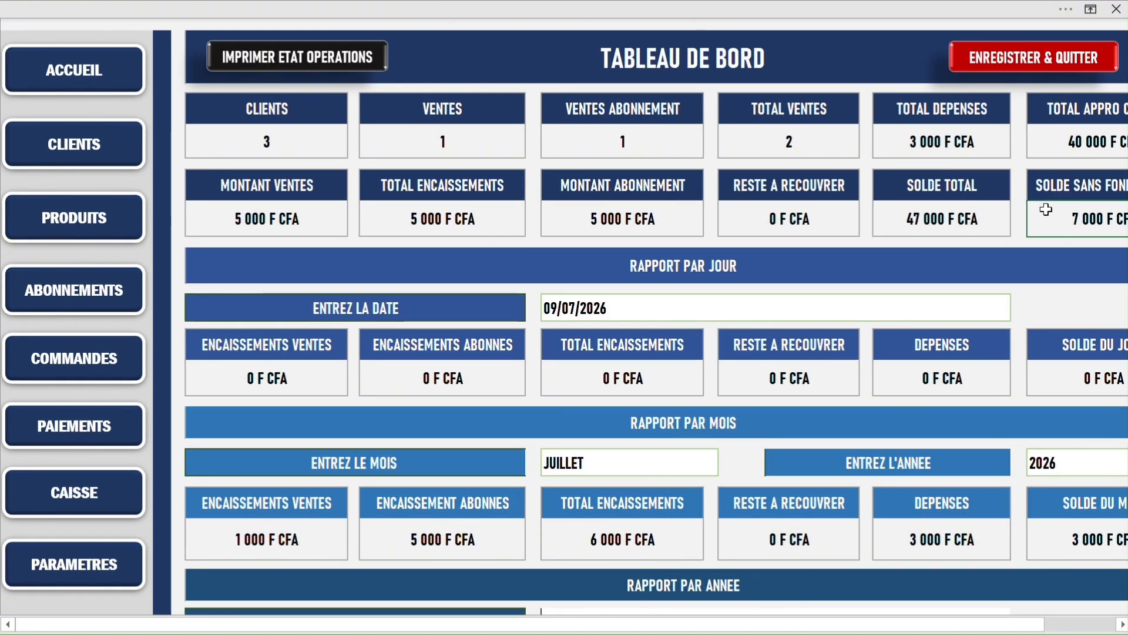
left_click_drag(999, 624, 1075, 632)
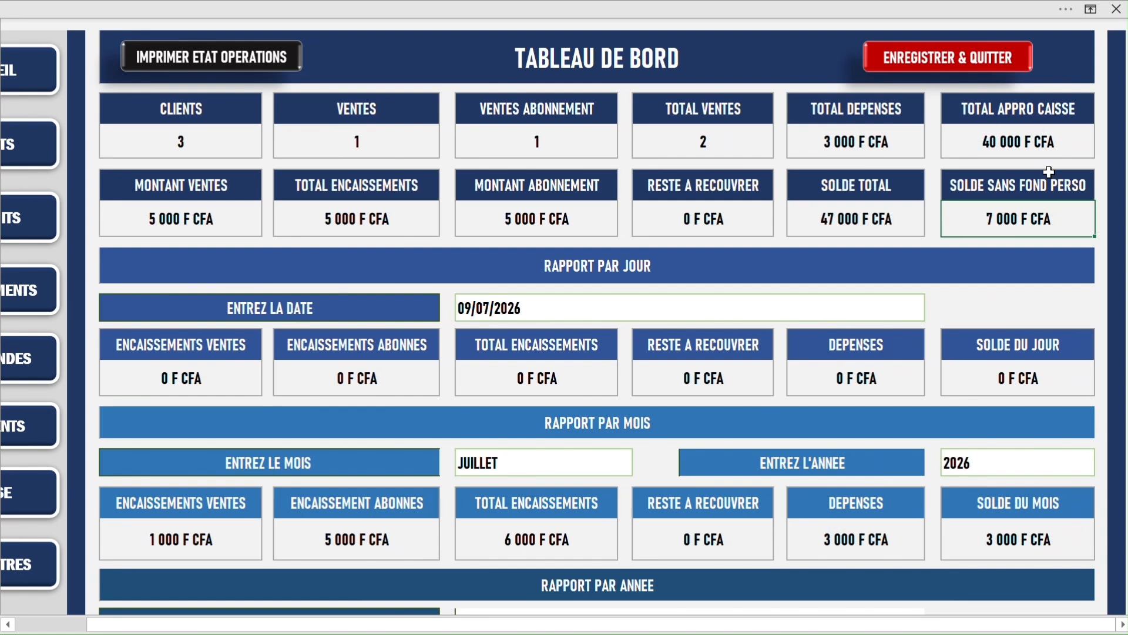
left_click(995, 139)
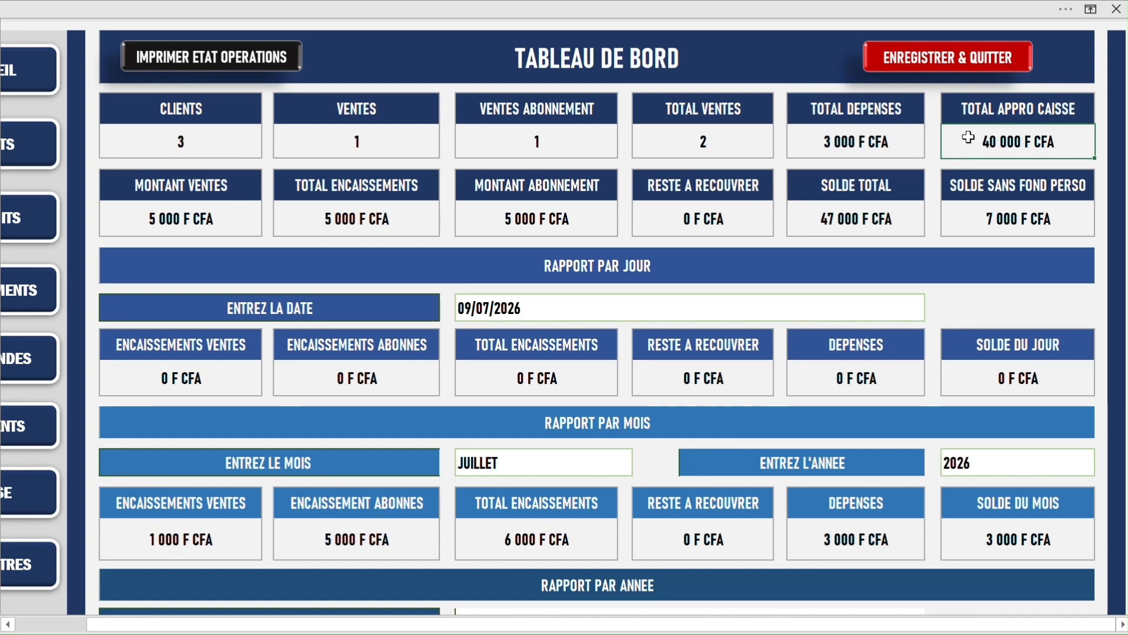
left_click(1026, 213)
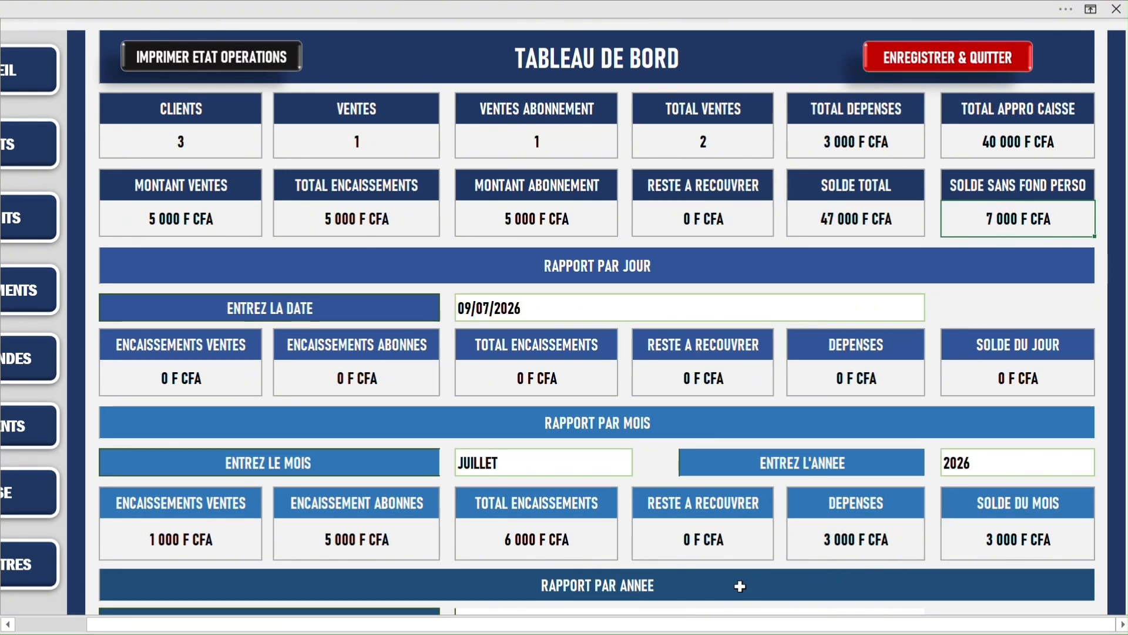
left_click_drag(515, 624, 400, 627)
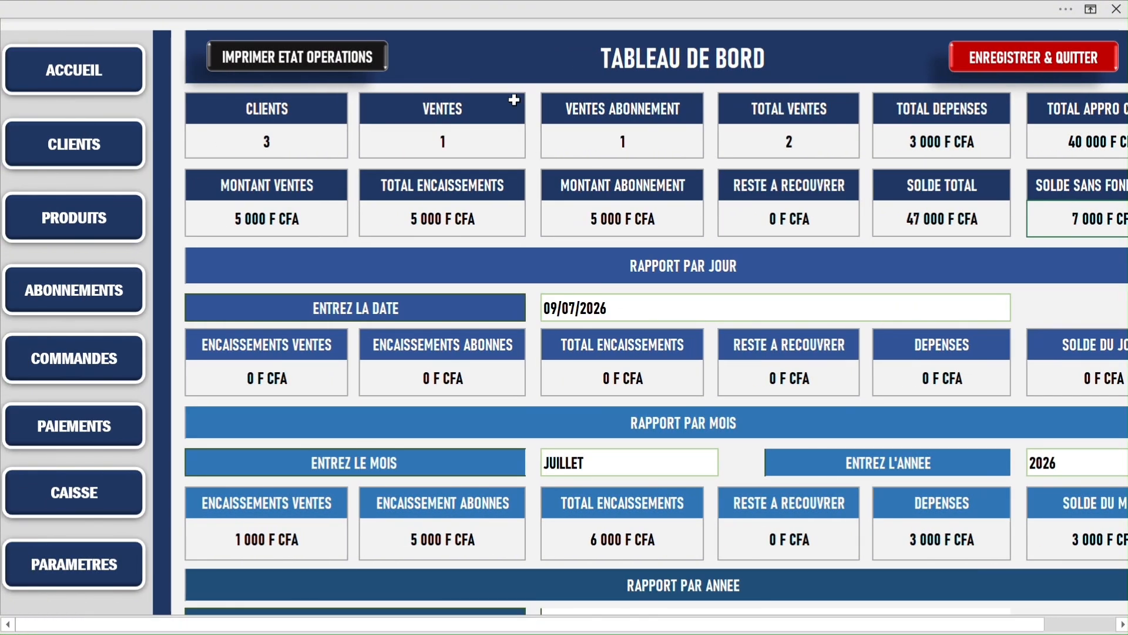
Examine the dashboard's daily, monthly and yearly report sections, including their date, month and year selectors
left_click(646, 270)
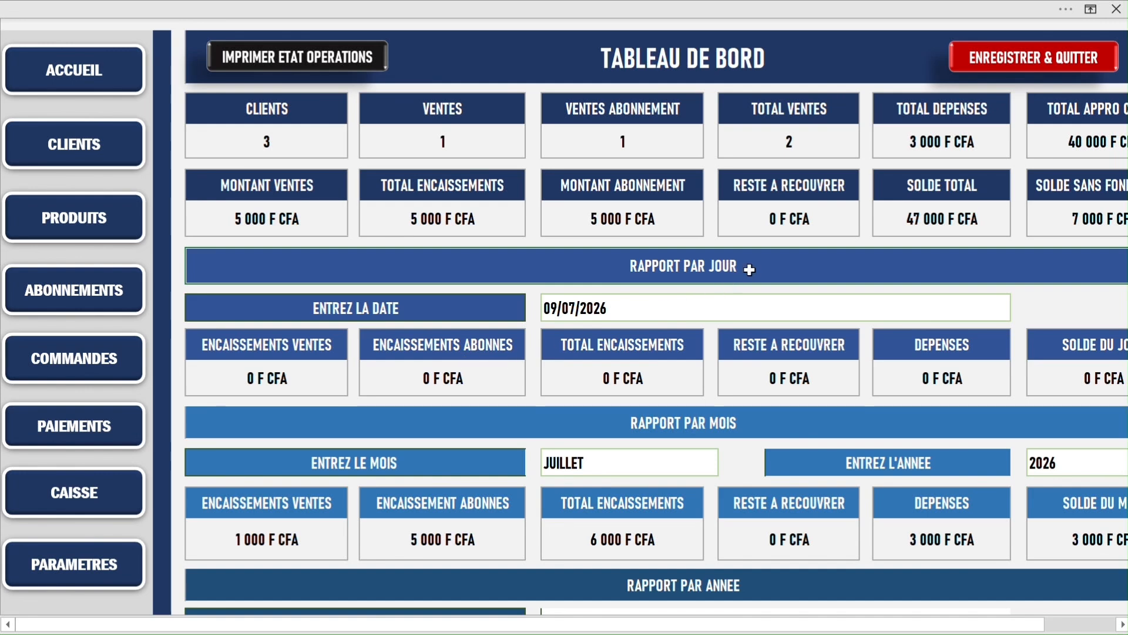
left_click(611, 309)
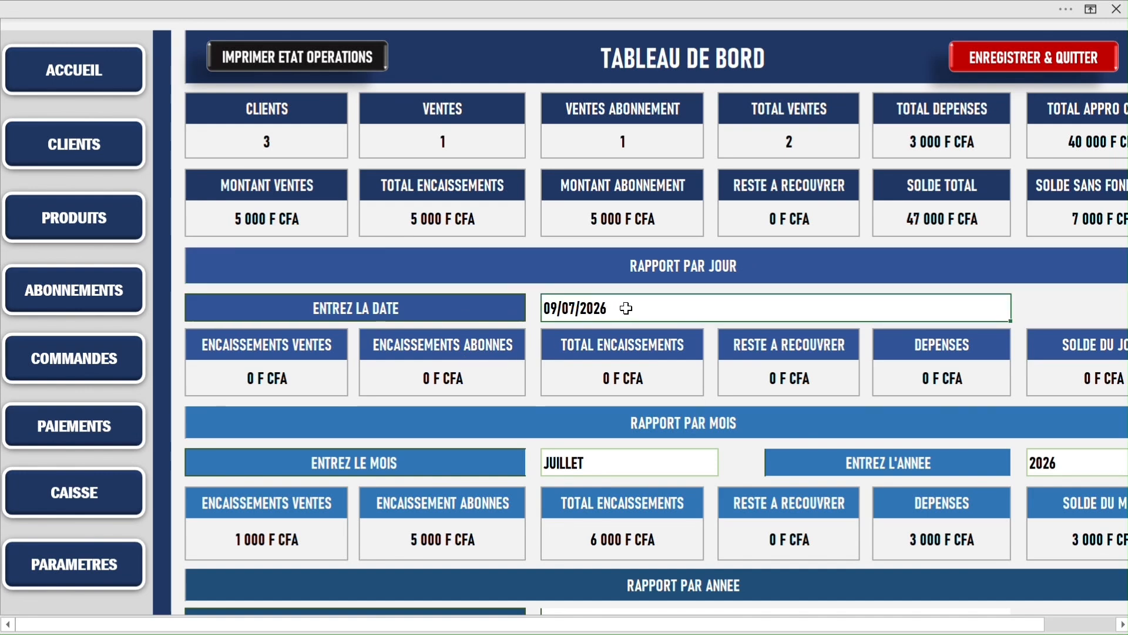
left_click_drag(291, 376, 1077, 369)
left_click(641, 461)
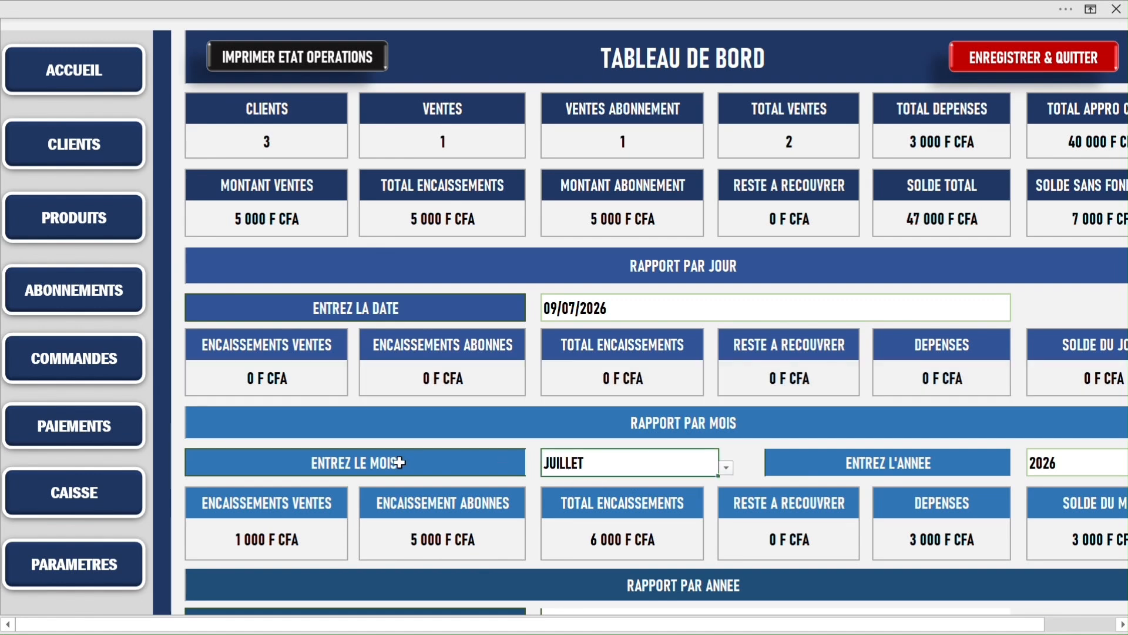
left_click(728, 468)
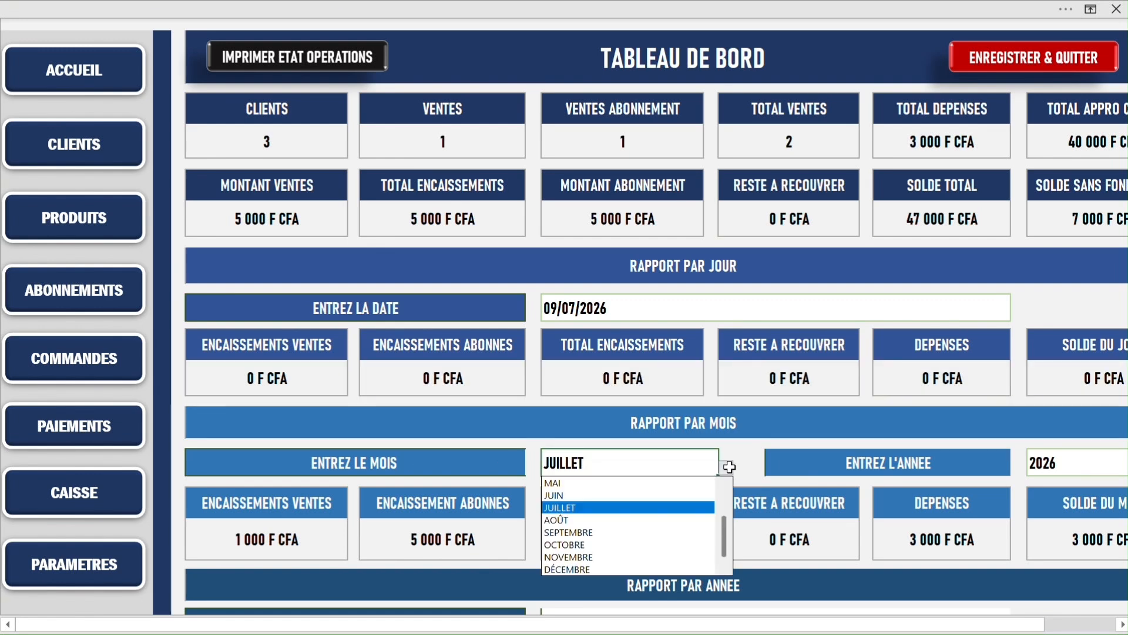
left_click(731, 469)
left_click(1055, 464)
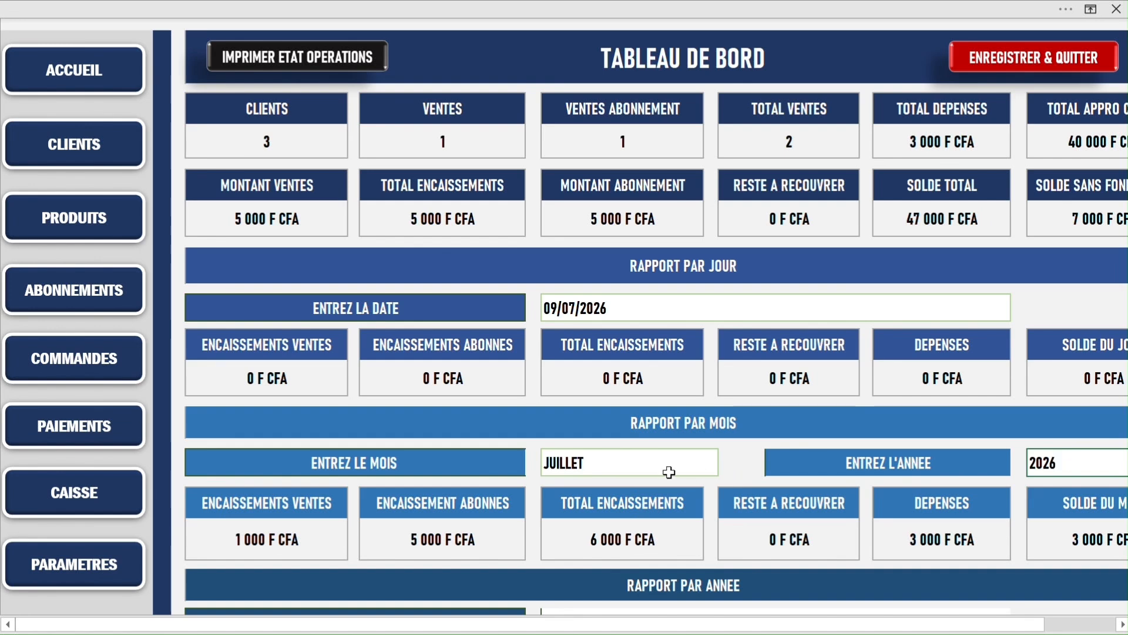
left_click_drag(267, 508, 942, 522)
left_click(1056, 463)
scroll(499, 503, "down", 3)
left_click(655, 495)
left_click_drag(332, 540, 1052, 558)
scroll(670, 523, "up", 3)
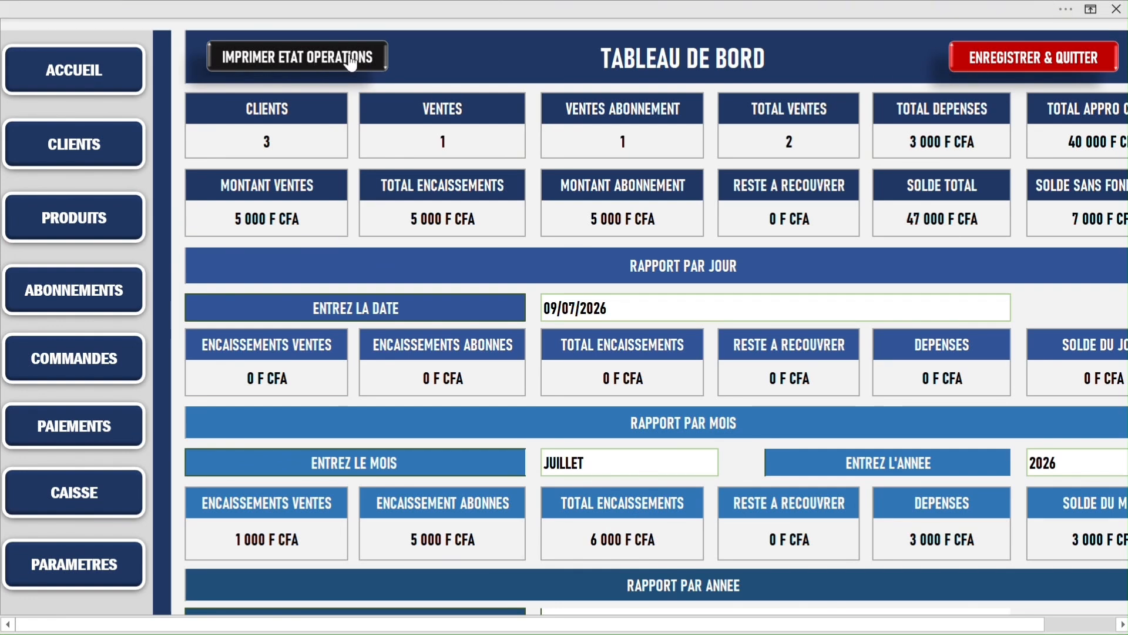
Generate the printable PDF of the operations statement from the dashboard
left_click(294, 60)
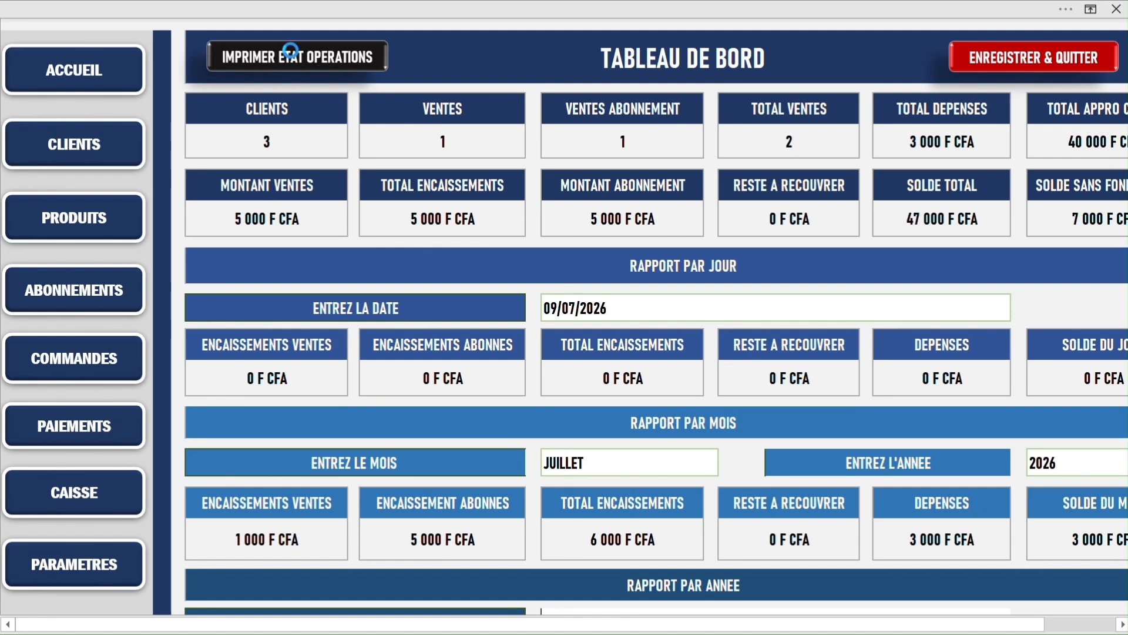
left_click(597, 389)
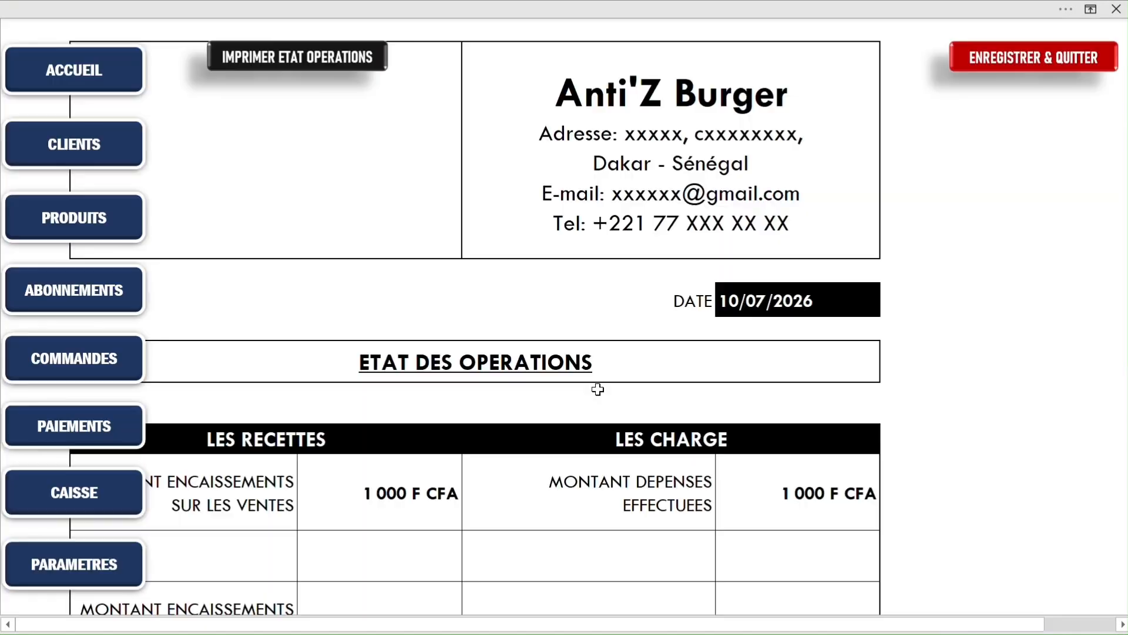
Review the receipts, charges, totals and daily balance in the operations statement PDF, and close it
scroll(753, 223, "down", 5)
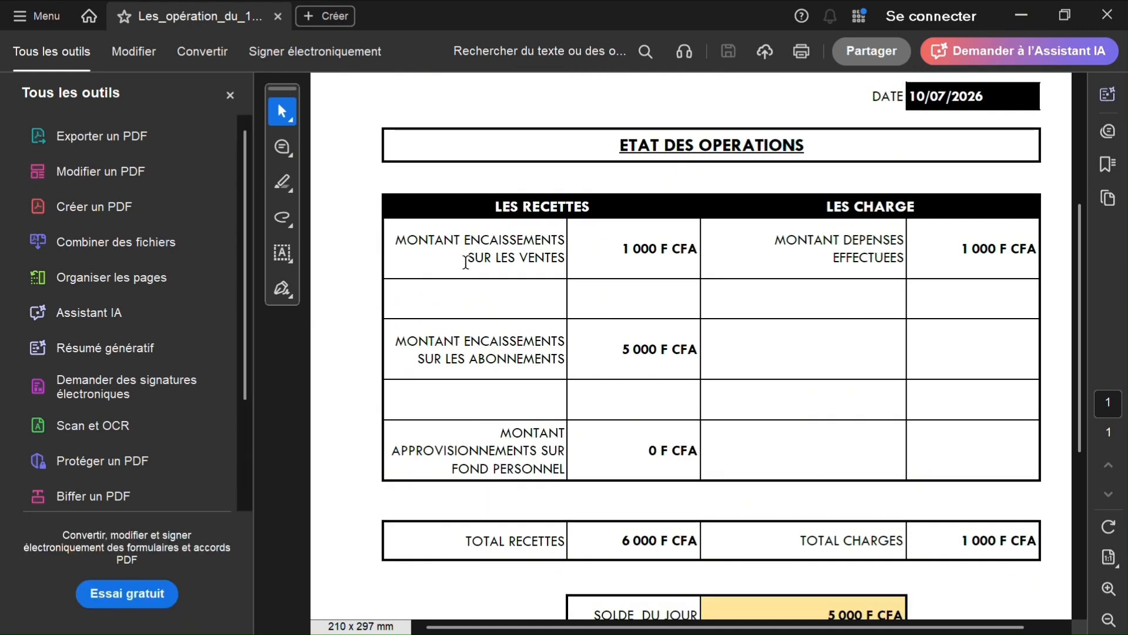
left_click_drag(407, 242, 554, 268)
left_click_drag(425, 344, 516, 361)
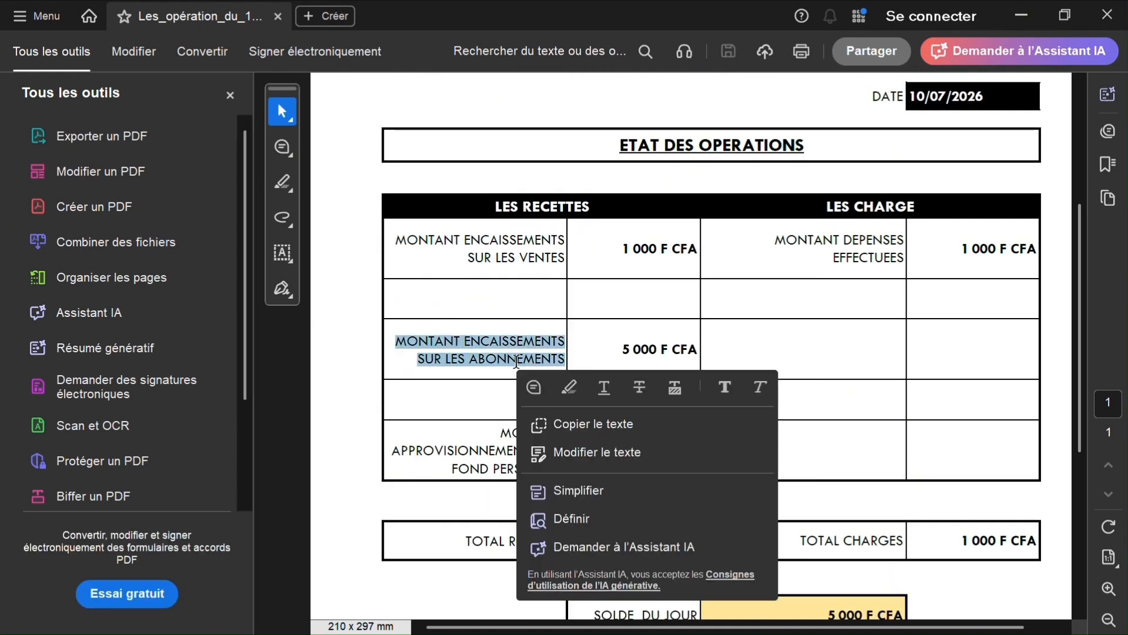
left_click_drag(487, 438, 557, 474)
left_click(704, 482)
left_click_drag(778, 236, 904, 262)
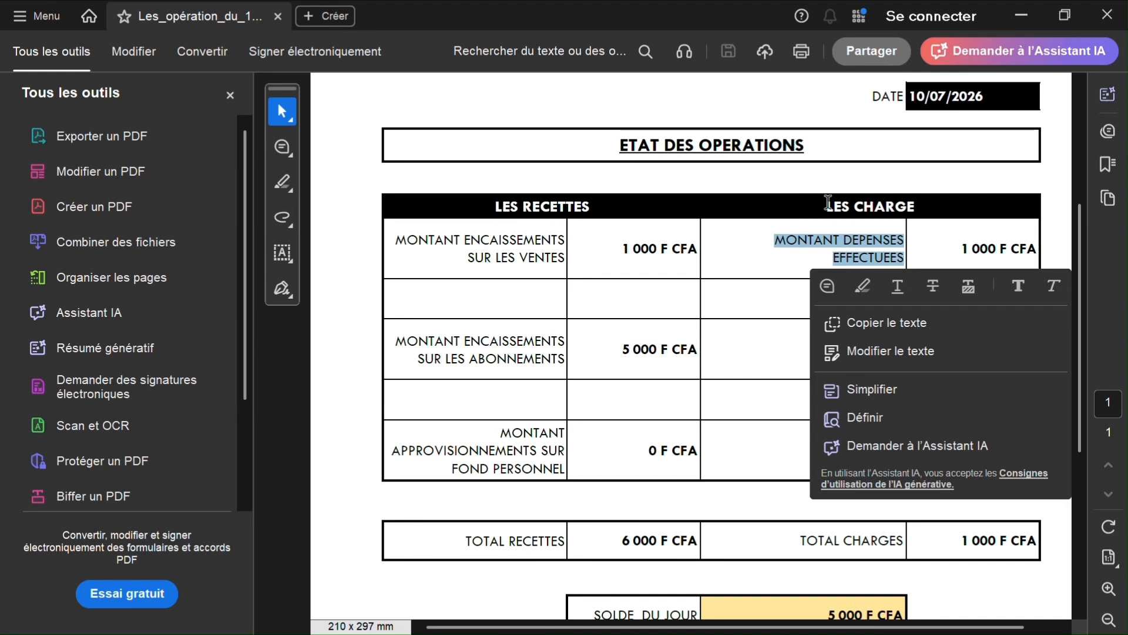
scroll(686, 352, "down", 3)
left_click(691, 452)
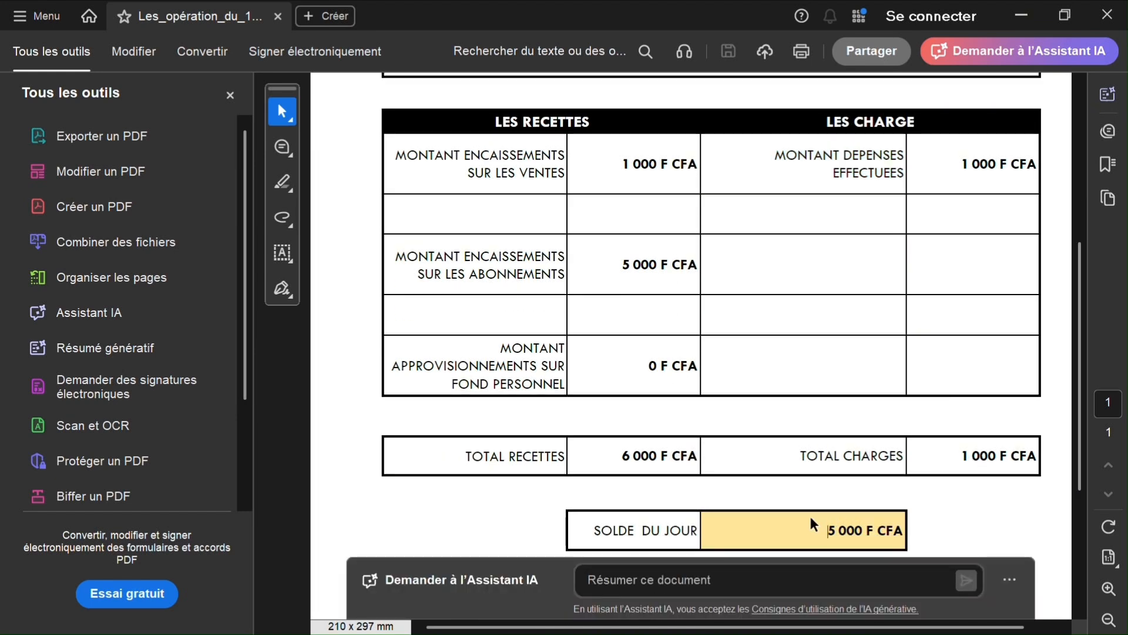
scroll(764, 505, "up", 3)
left_click(1107, 15)
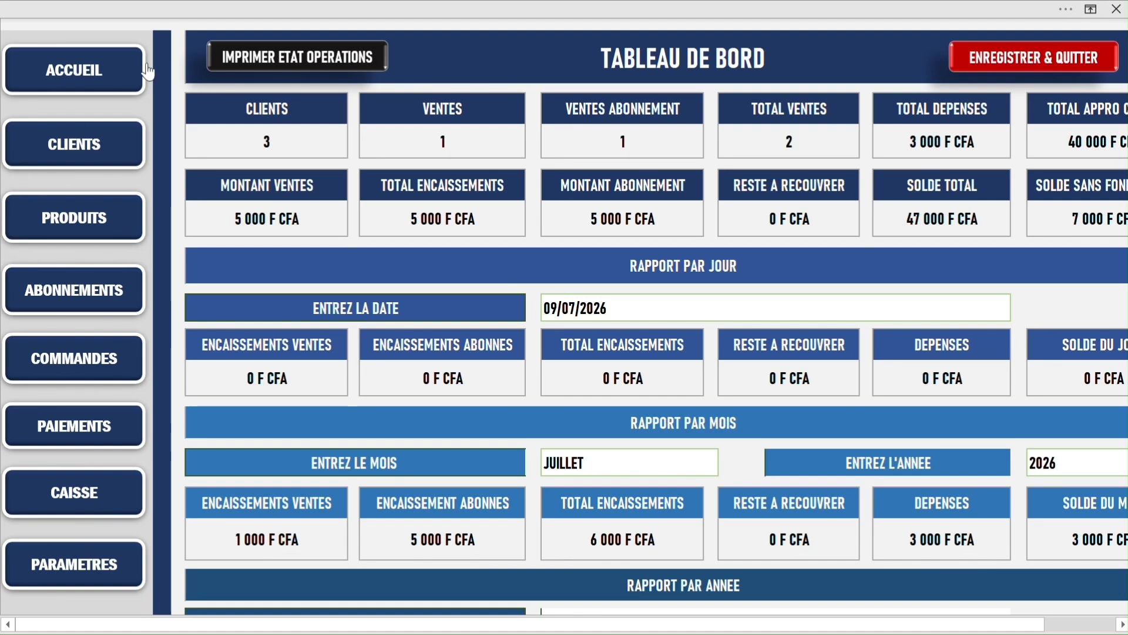
Go to the client management page and view the blank new-client form, closing it without entering anything
left_click(88, 147)
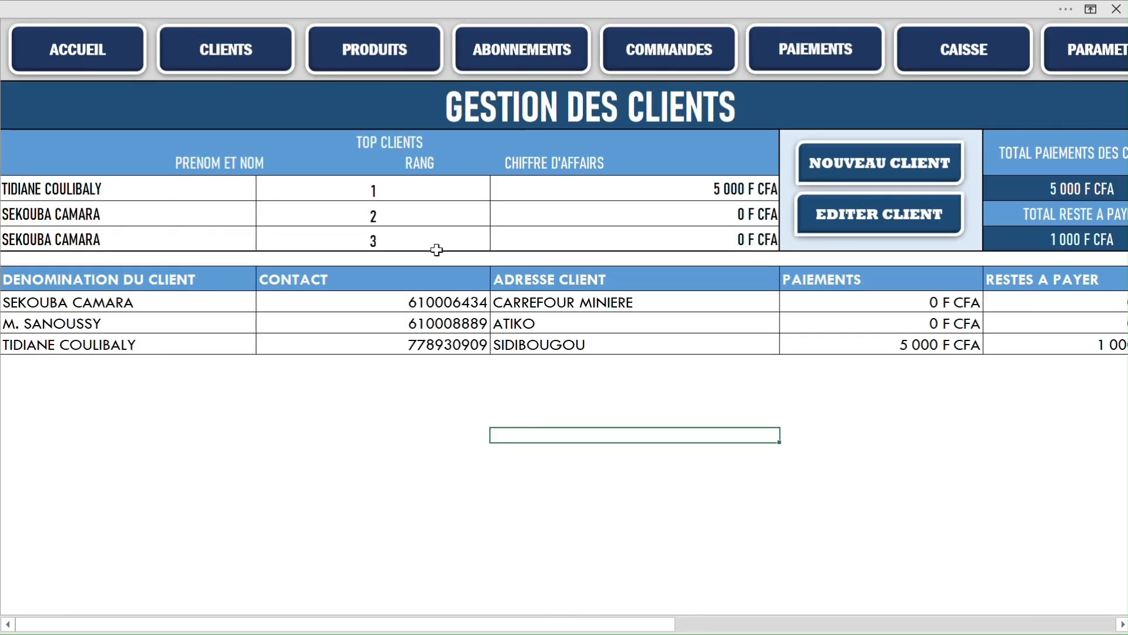
left_click(886, 161)
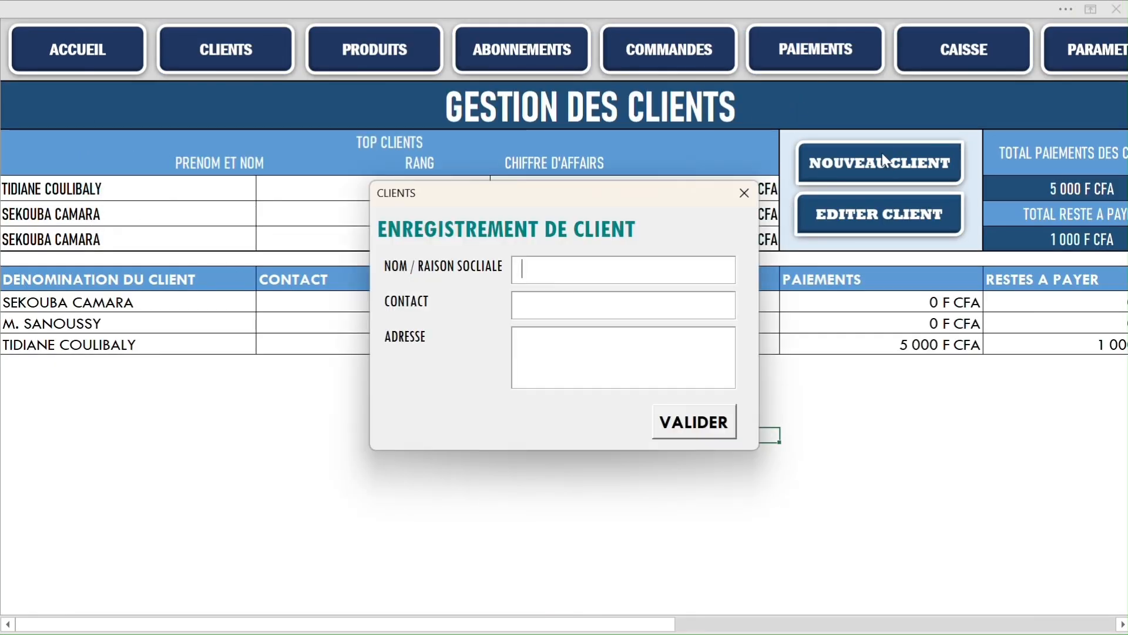
left_click(747, 197)
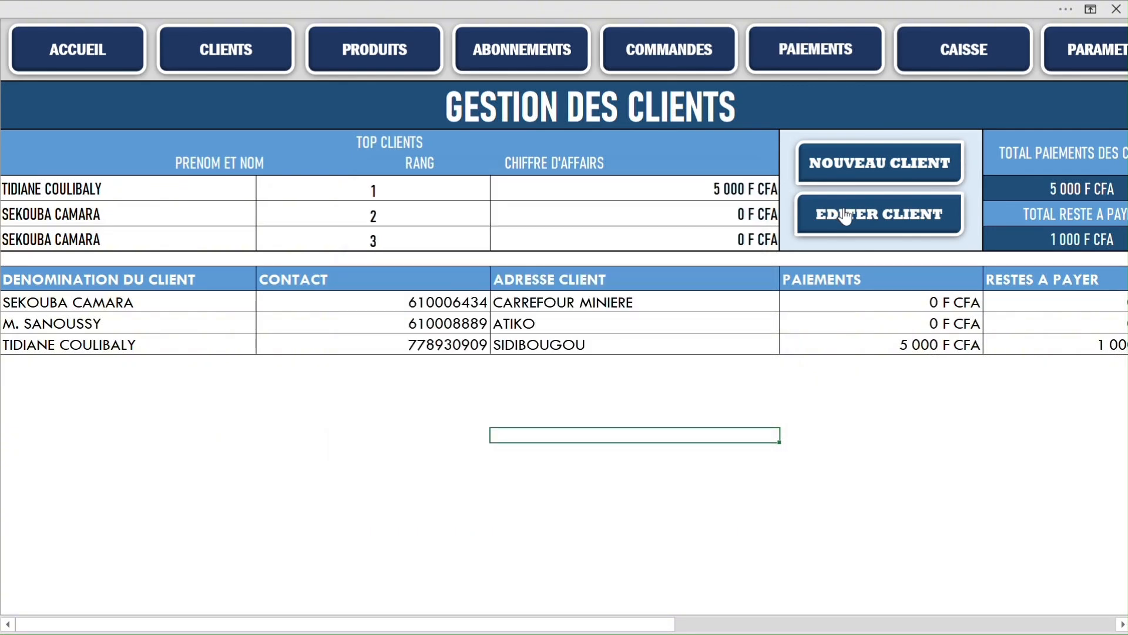
View the editable client list with the first client selected, and close it without making changes
left_click(846, 215)
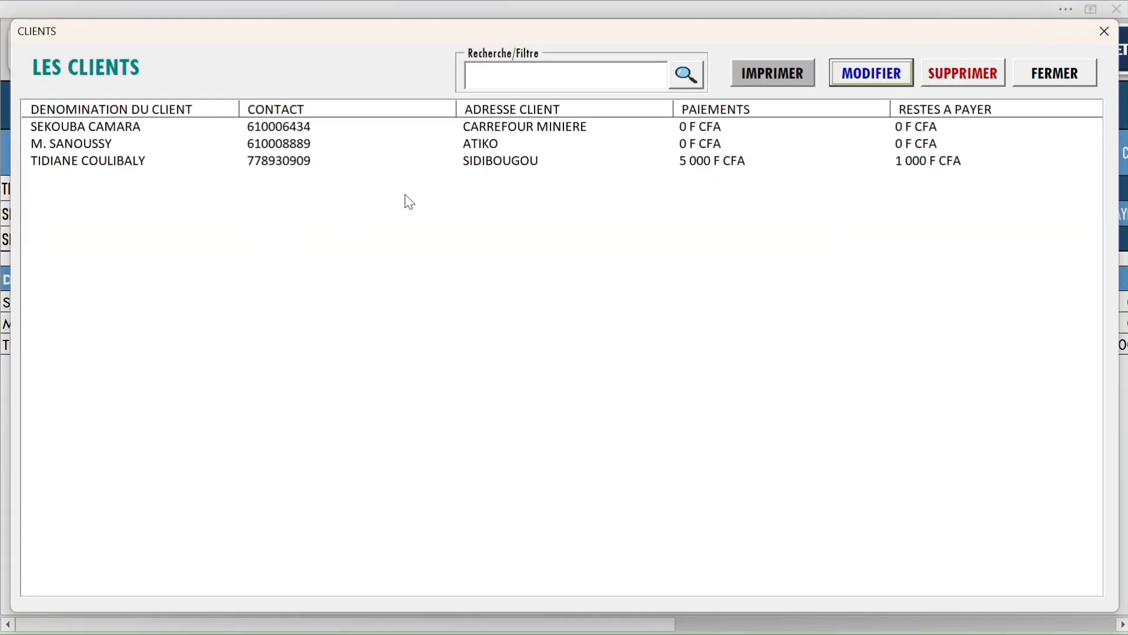
left_click(1045, 87)
left_click(830, 226)
left_click(782, 132)
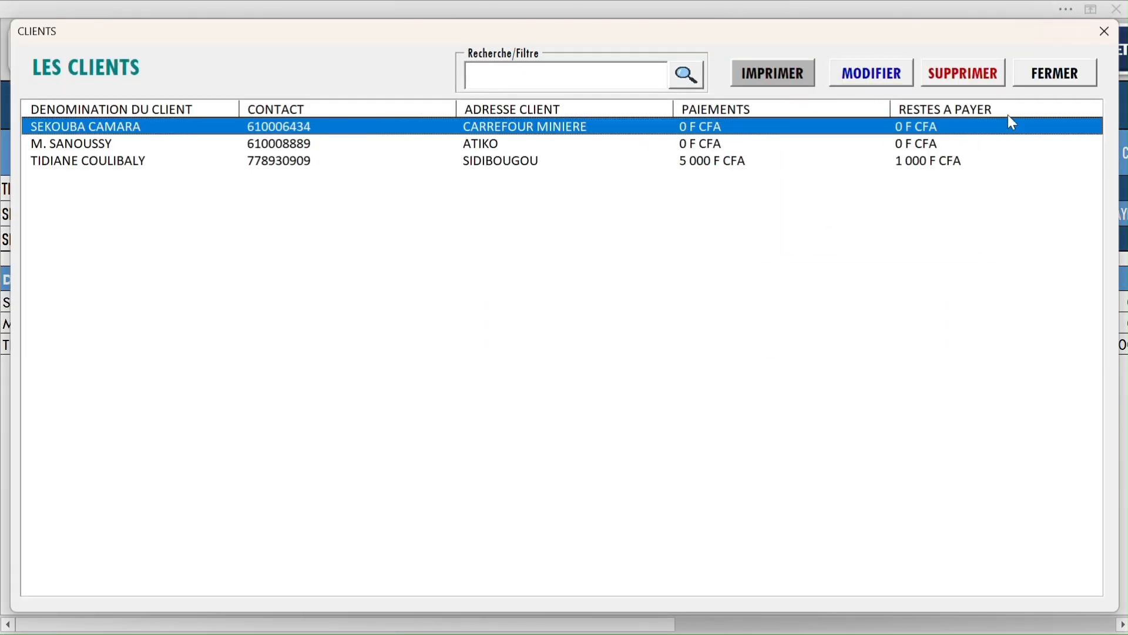
left_click(1058, 74)
left_click_drag(411, 130, 564, 235)
Go to the product management page and view the blank new-product form, closing it without entering anything
left_click(350, 55)
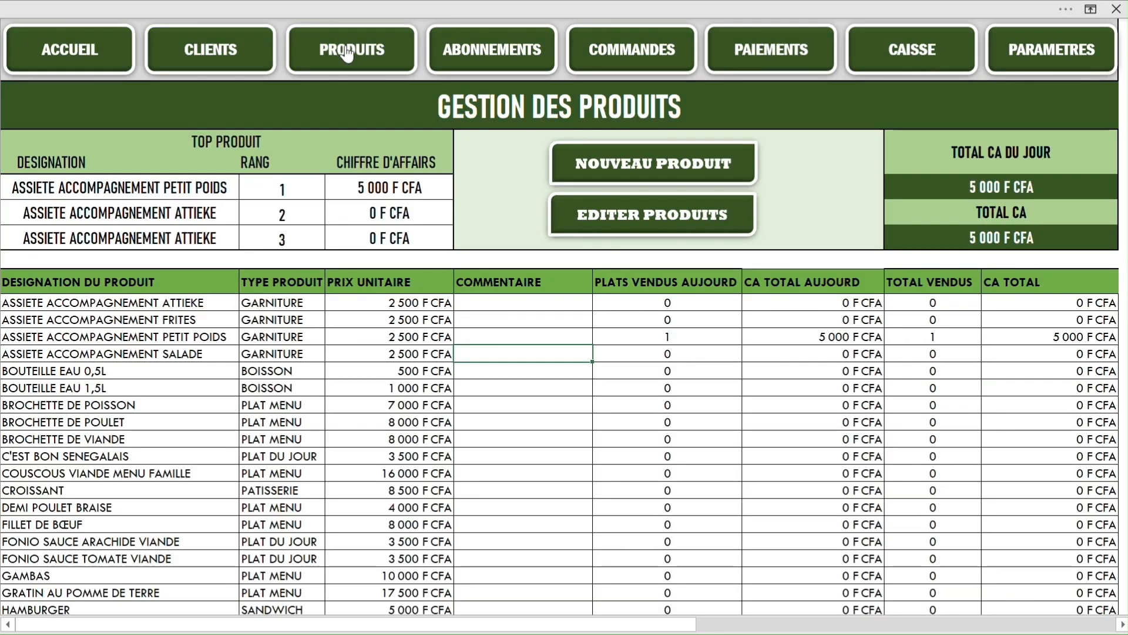
left_click(721, 170)
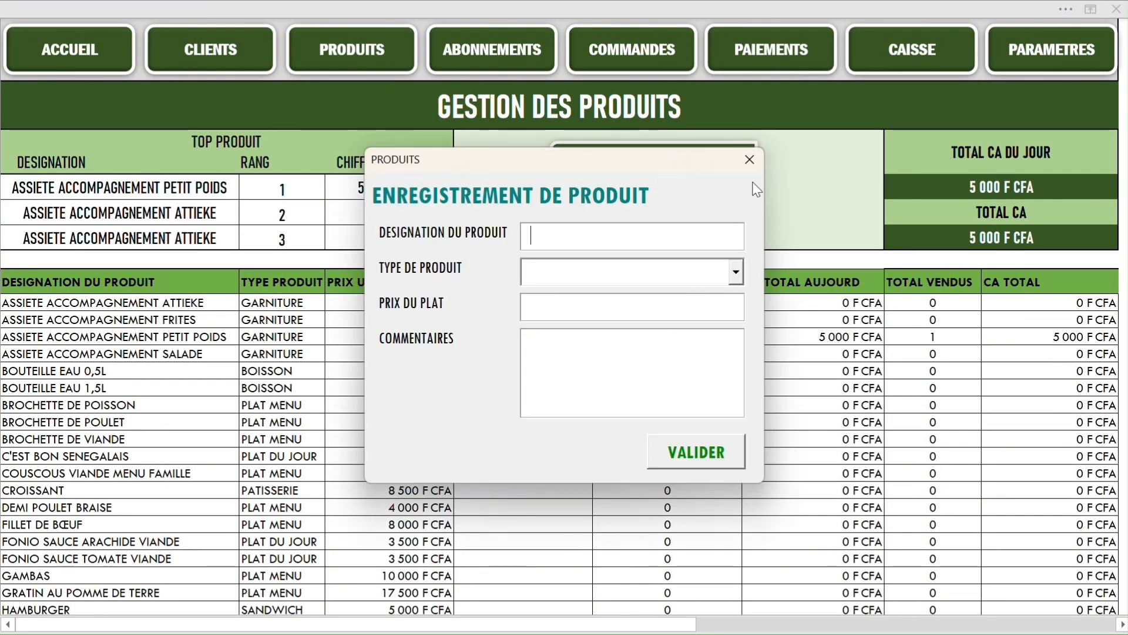
left_click(749, 159)
View the editable product list with the first product selected, and close it without making changes
left_click(679, 221)
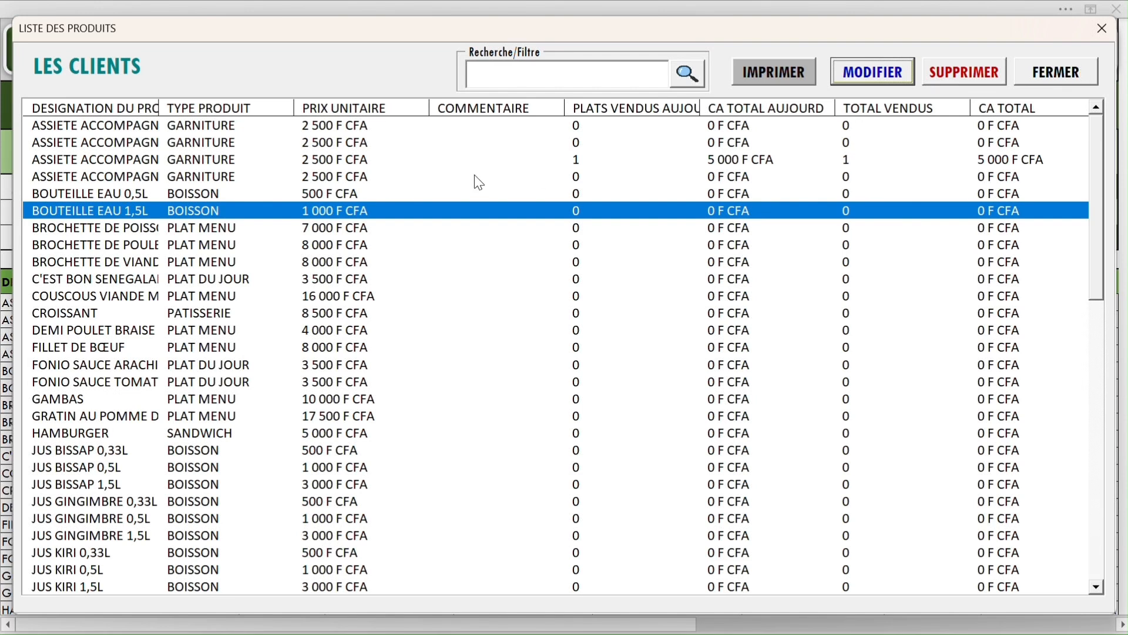
left_click(616, 126)
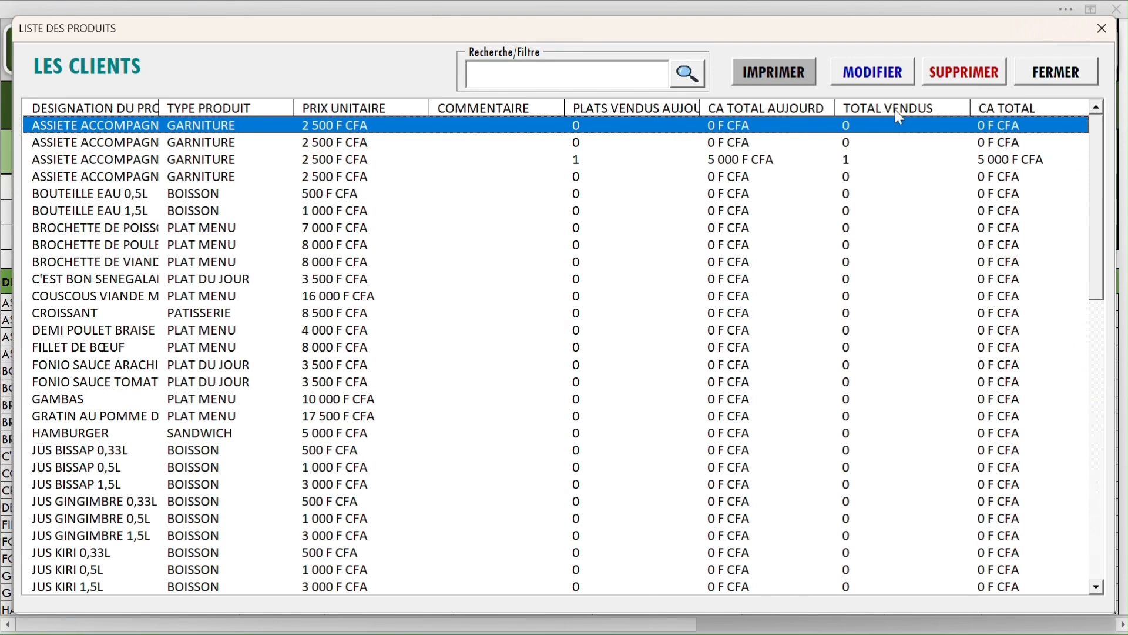
left_click(1056, 71)
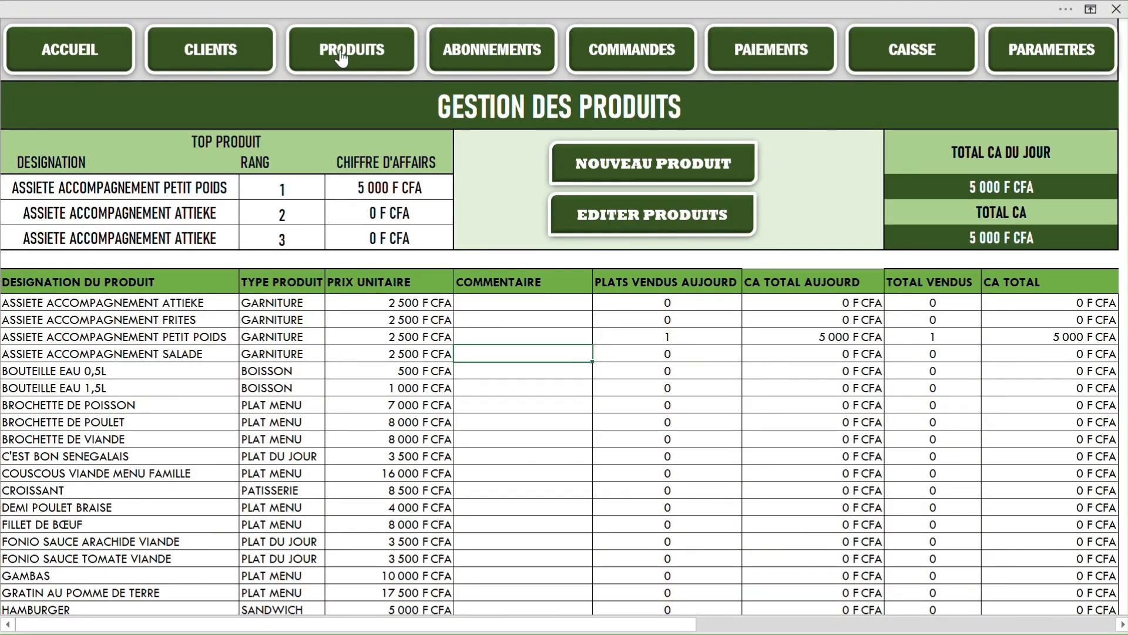
Go to the subscription management page and examine the new-subscriber form with a client chosen, closing it without saving
left_click(457, 61)
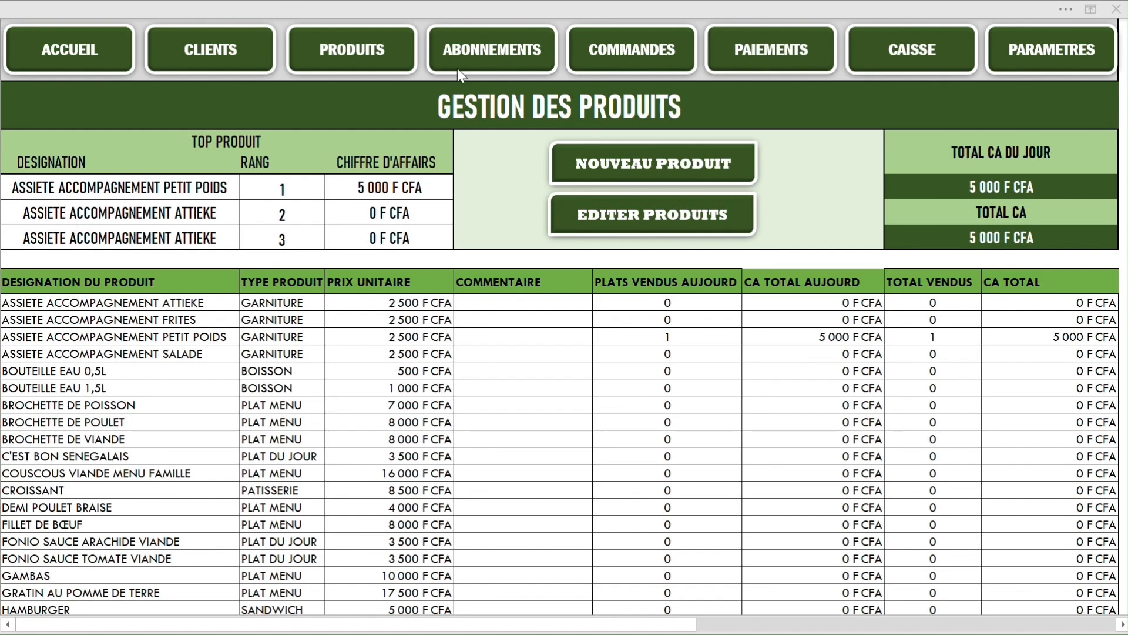
left_click(634, 69)
left_click(594, 75)
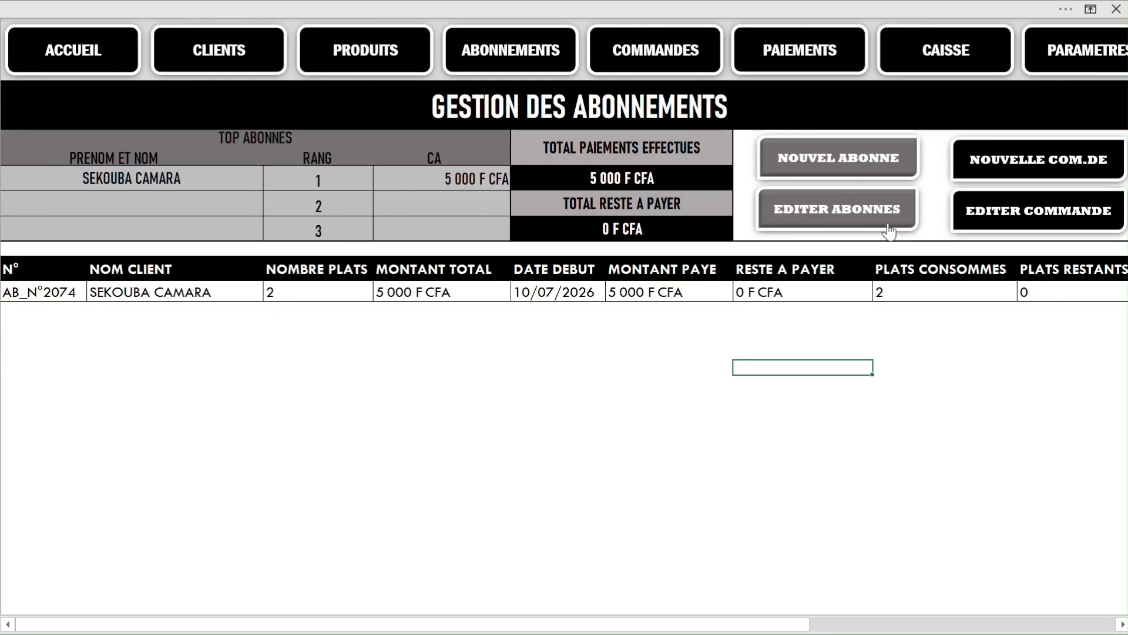
left_click(837, 157)
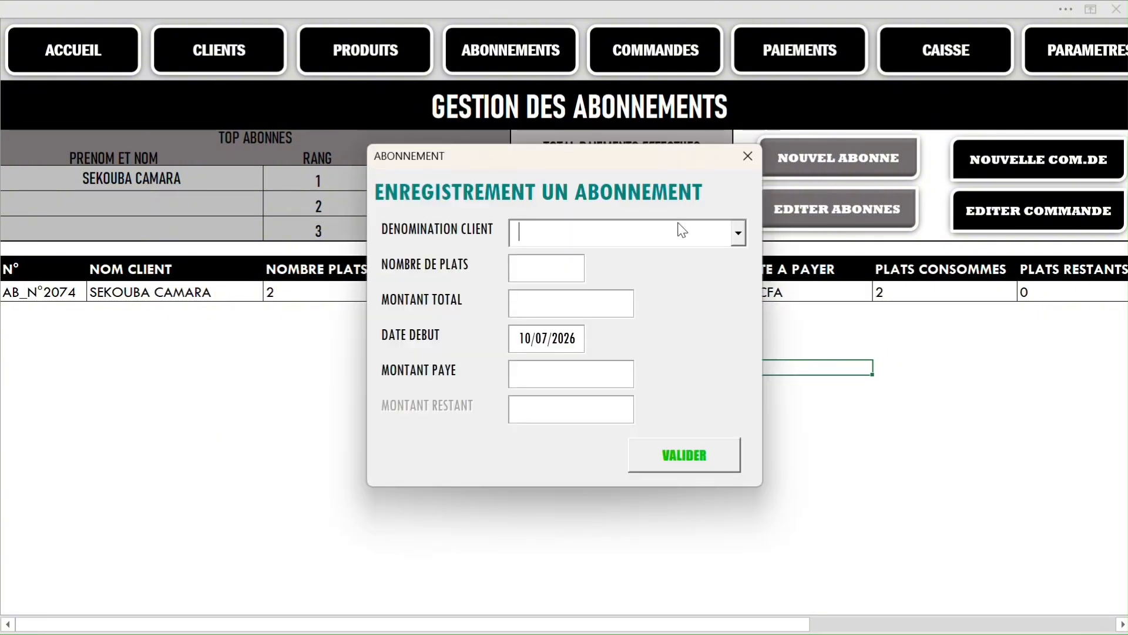
left_click(740, 234)
left_click(582, 272)
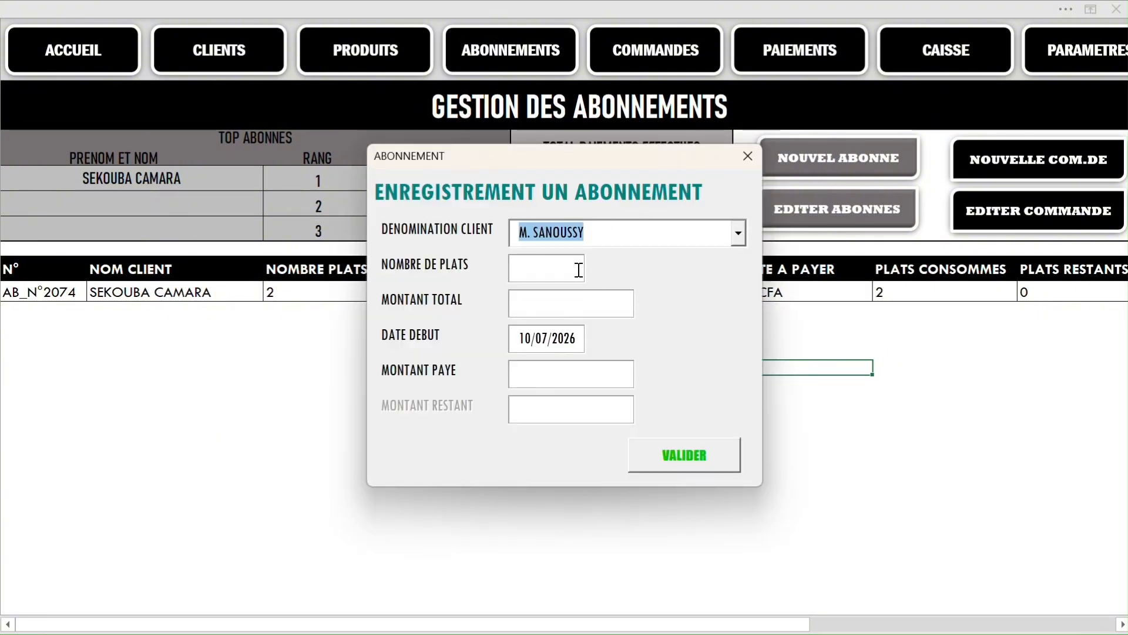
left_click(556, 272)
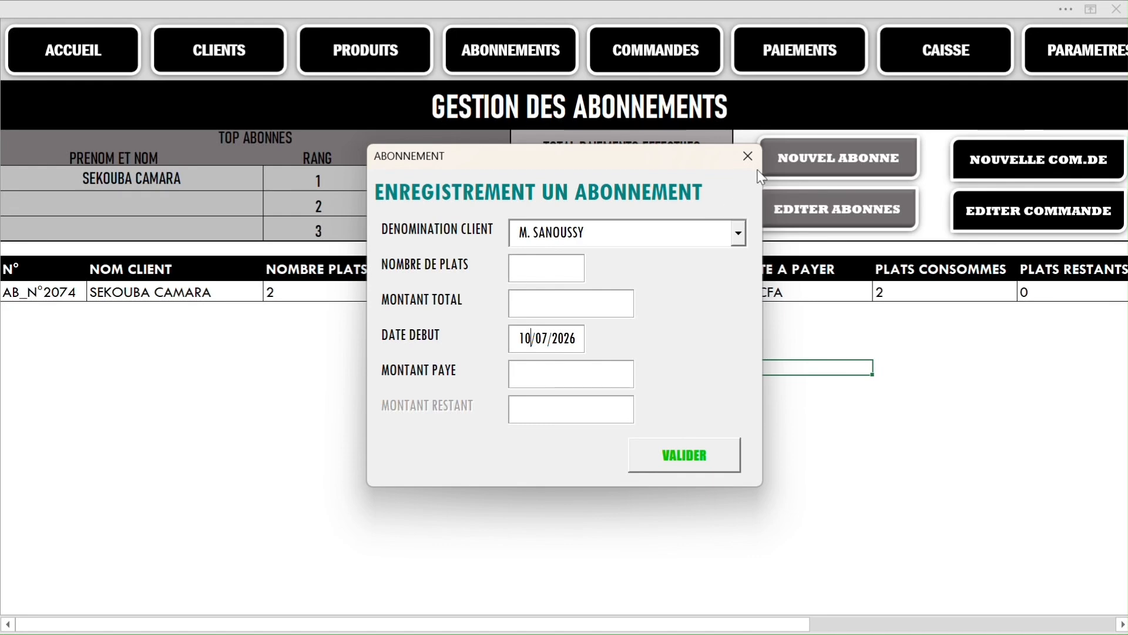
left_click(747, 155)
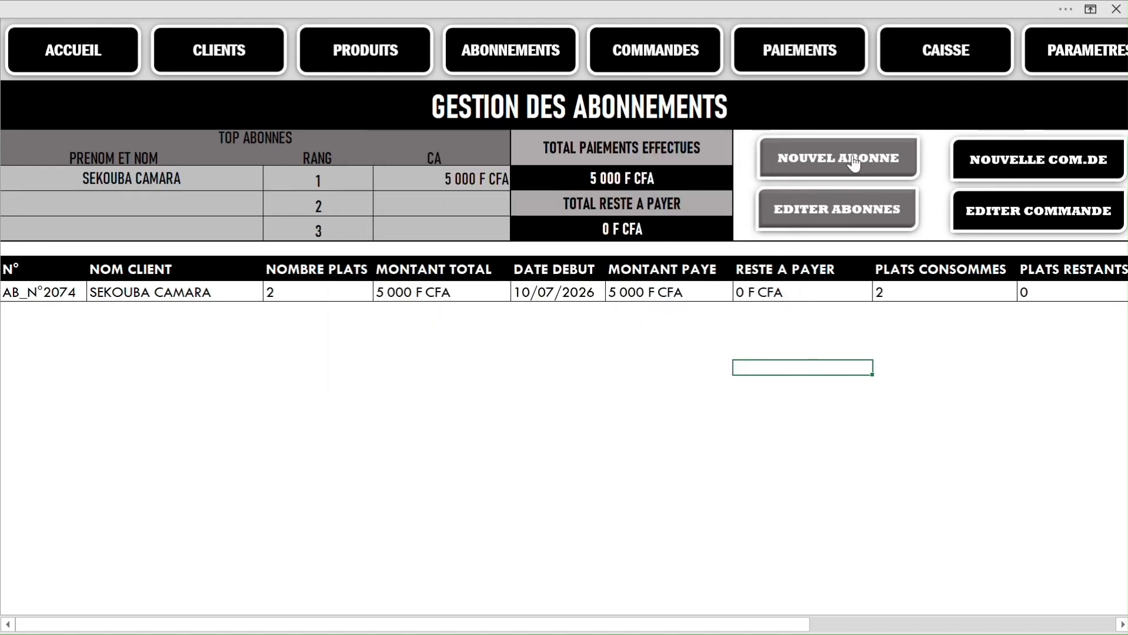
left_click(851, 158)
left_click(747, 156)
View the editable subscription list with its entry selected, and close it without making changes
left_click(808, 208)
left_click(666, 131)
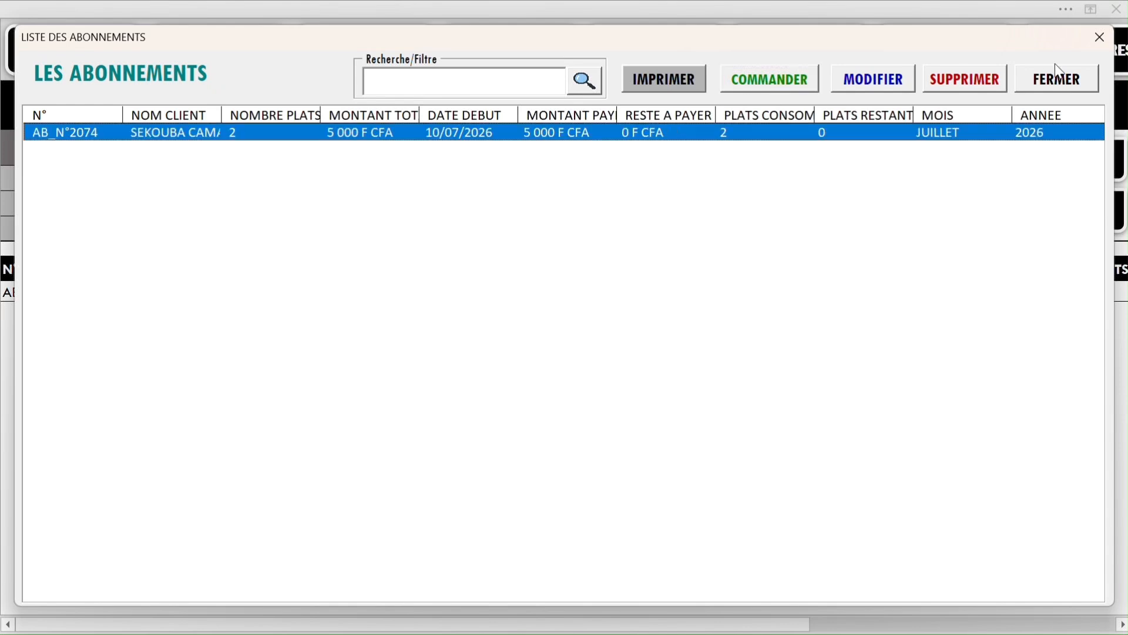
left_click(1055, 78)
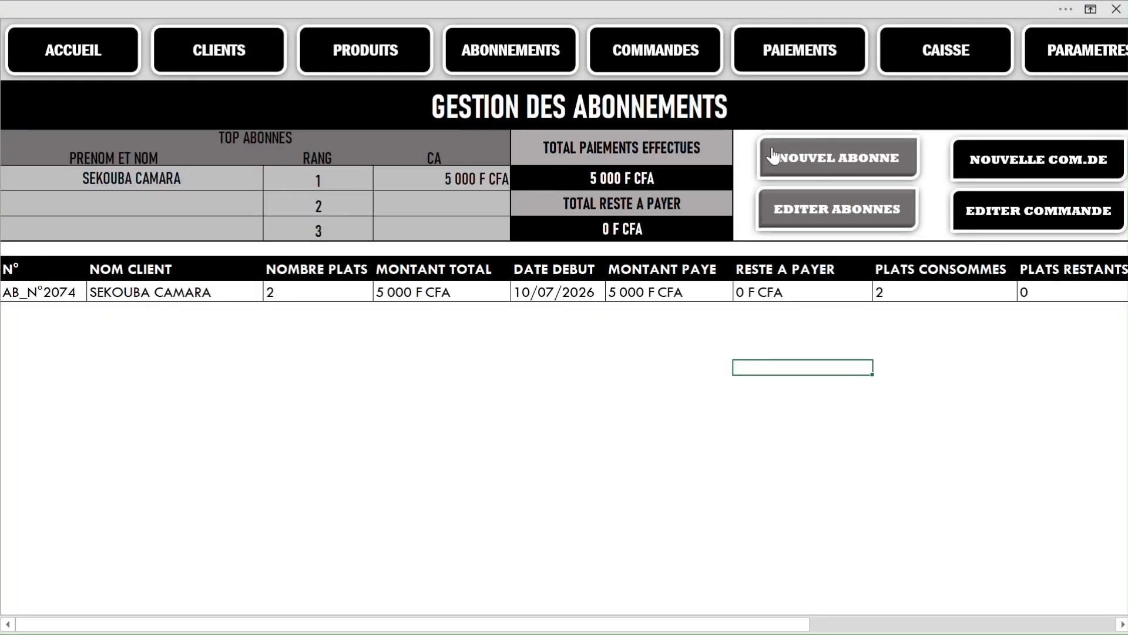
Start a new order by subscription with the existing subscription and the product ASSIETE ACCOMPAGNEMENT PETIT POIDS, and close the form without validating
left_click(1014, 166)
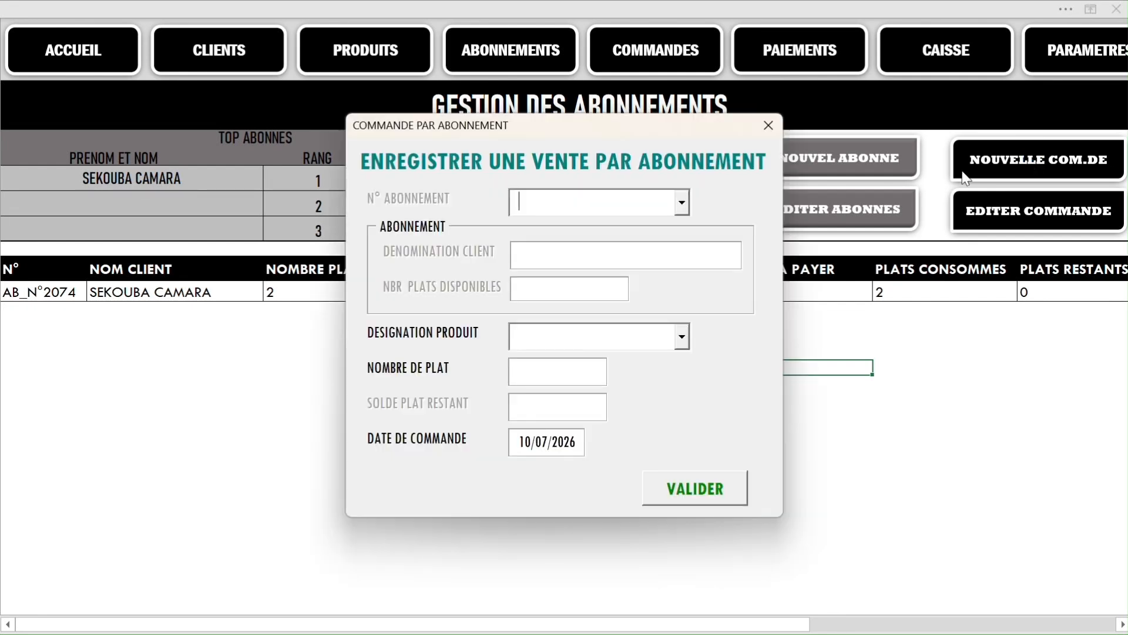
left_click(681, 202)
left_click(643, 228)
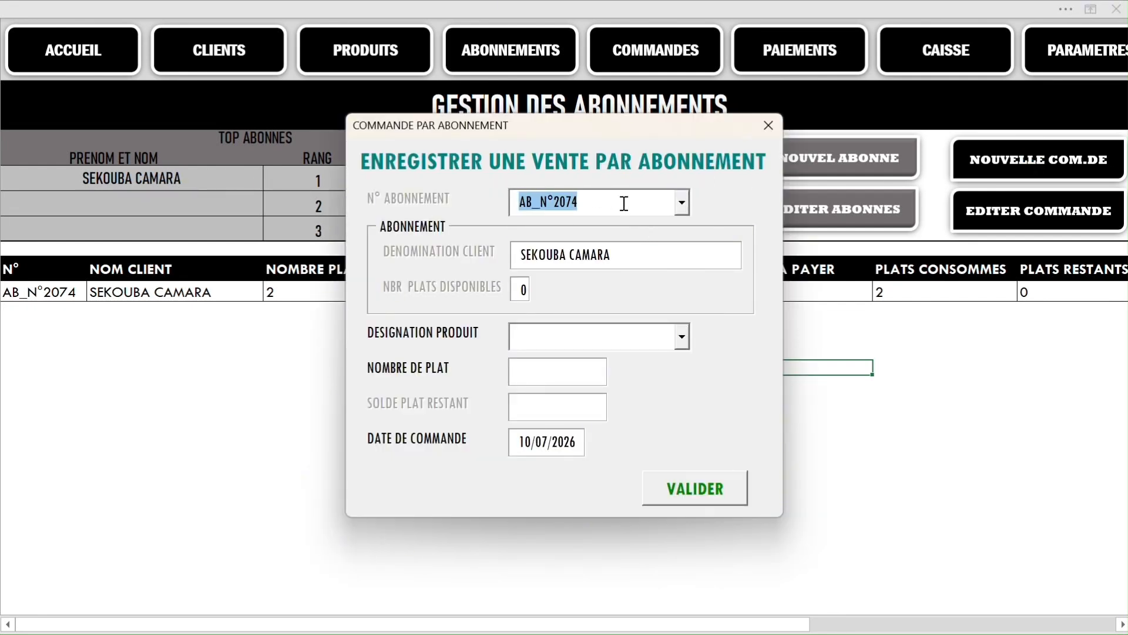
left_click(625, 203)
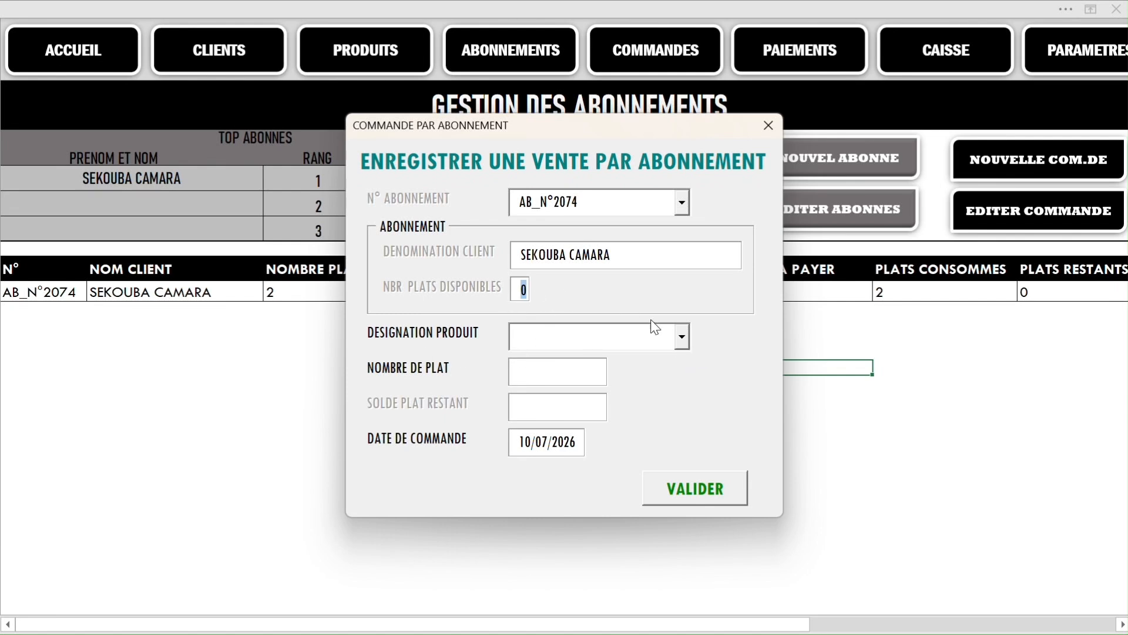
left_click(682, 337)
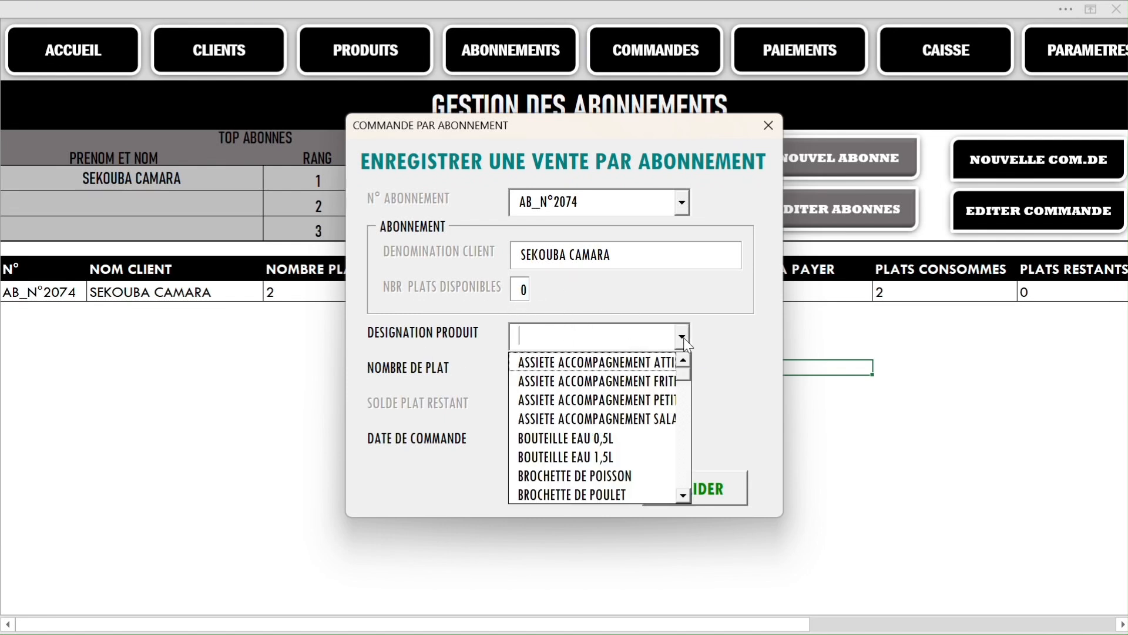
left_click(632, 402)
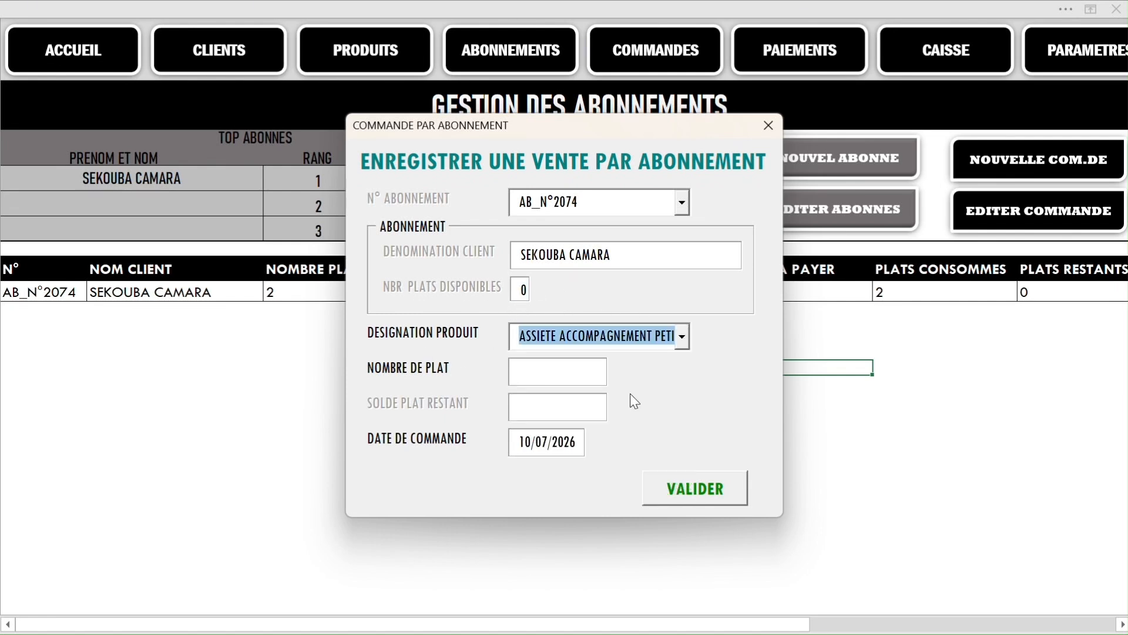
left_click(526, 373)
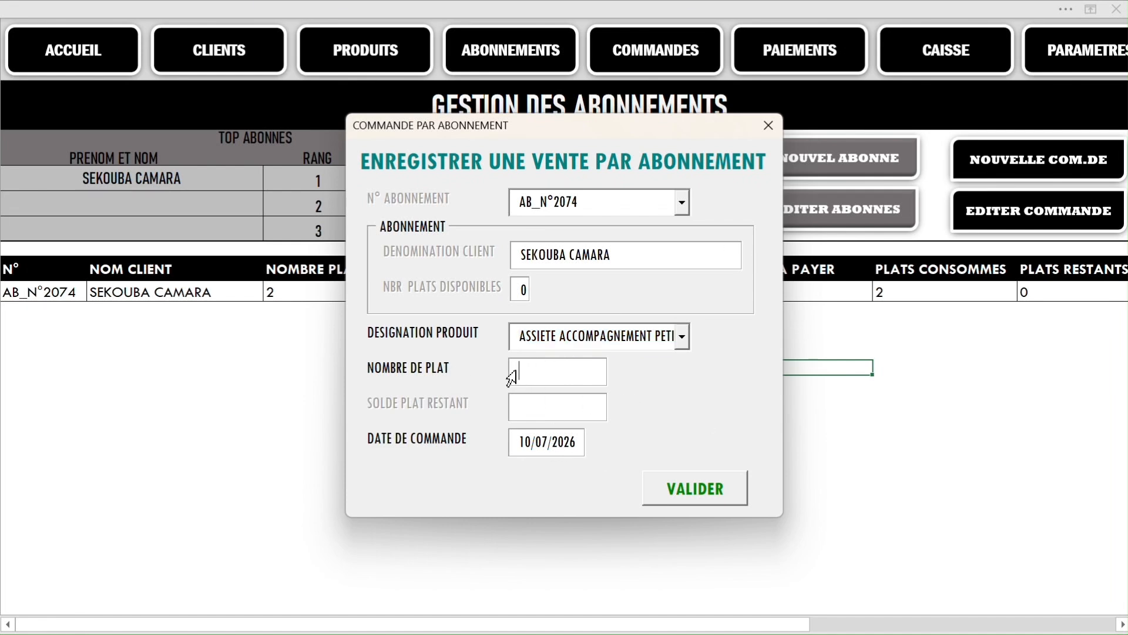
left_click(769, 126)
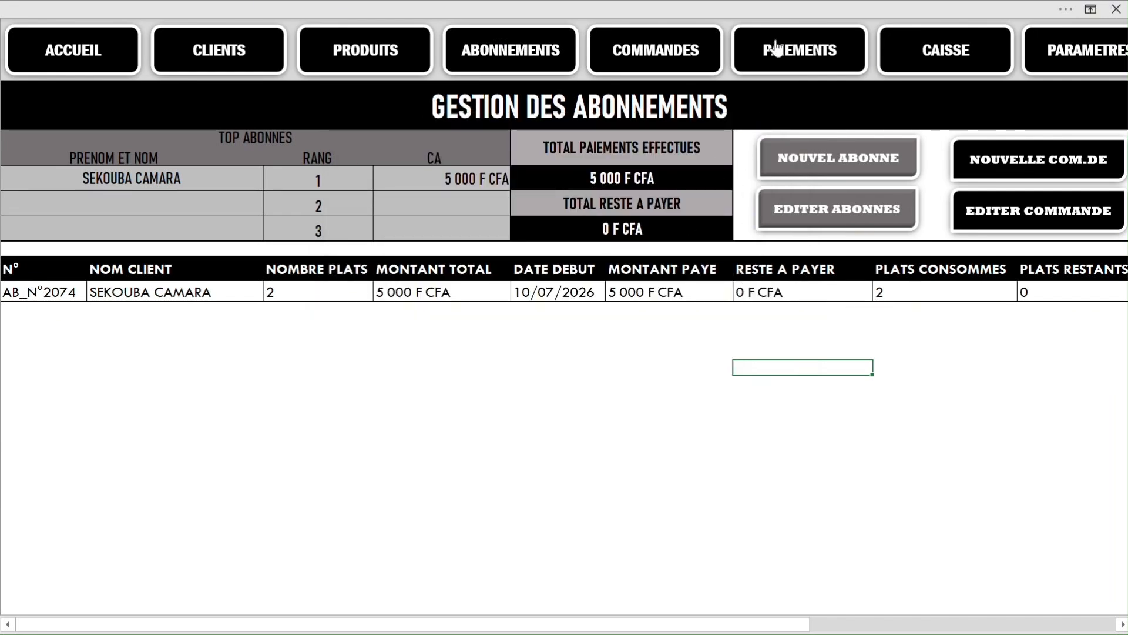
Revisit the client management page and go to the order management page
left_click(684, 65)
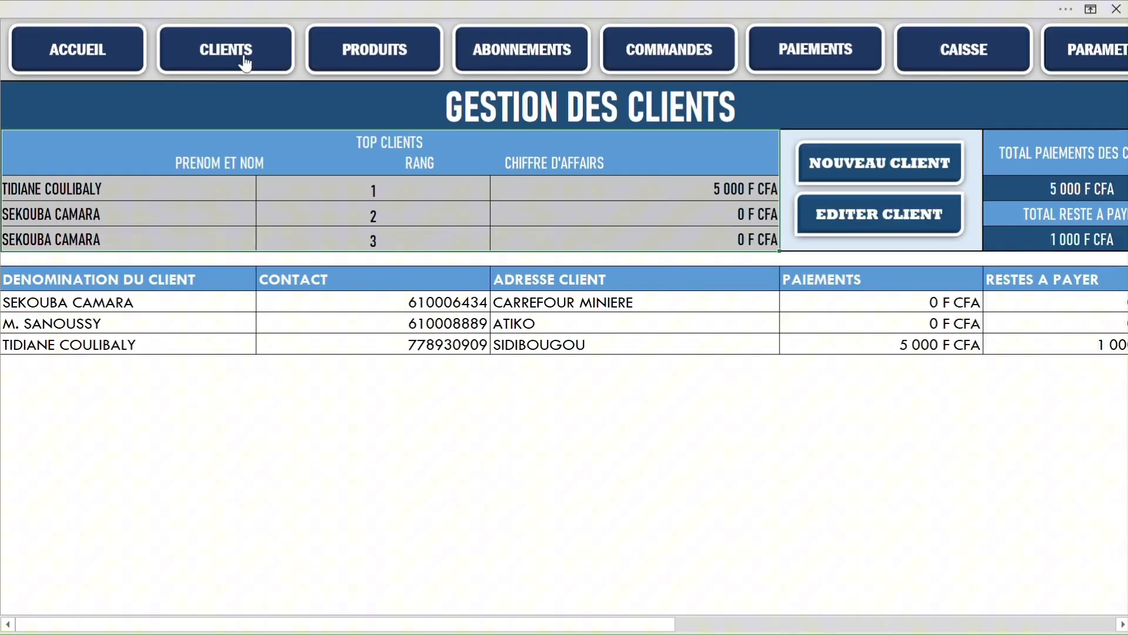
left_click(242, 57)
left_click(710, 67)
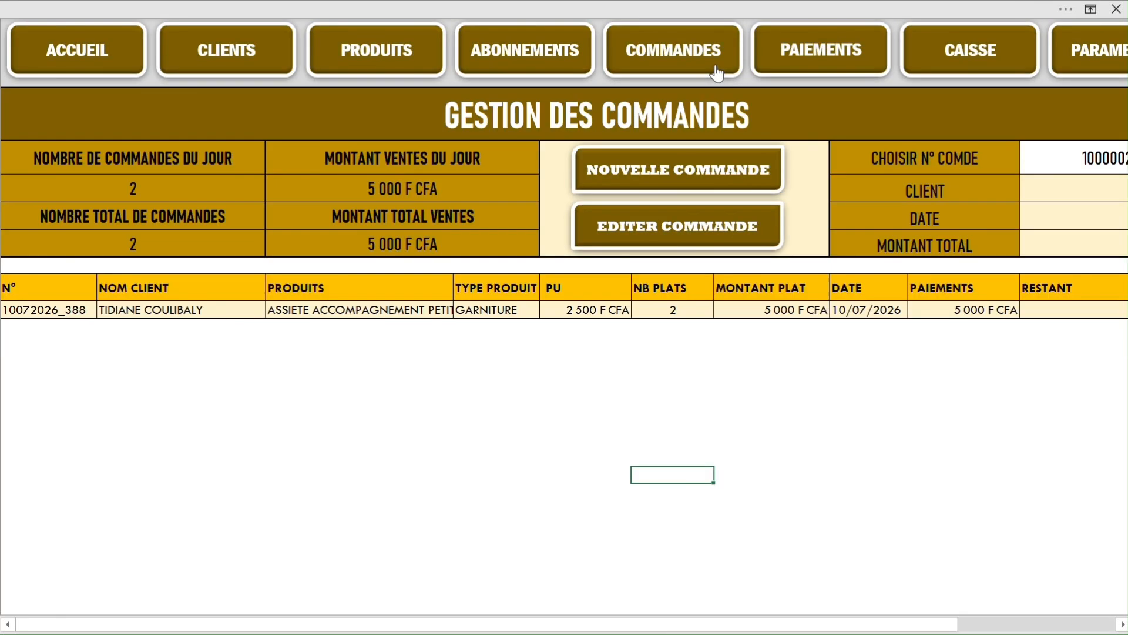
Fill in a new order for 2 plates of ASSIETE ACCOMPAGNEMENT PETIT POIDS and select the second client in the list
left_click(711, 171)
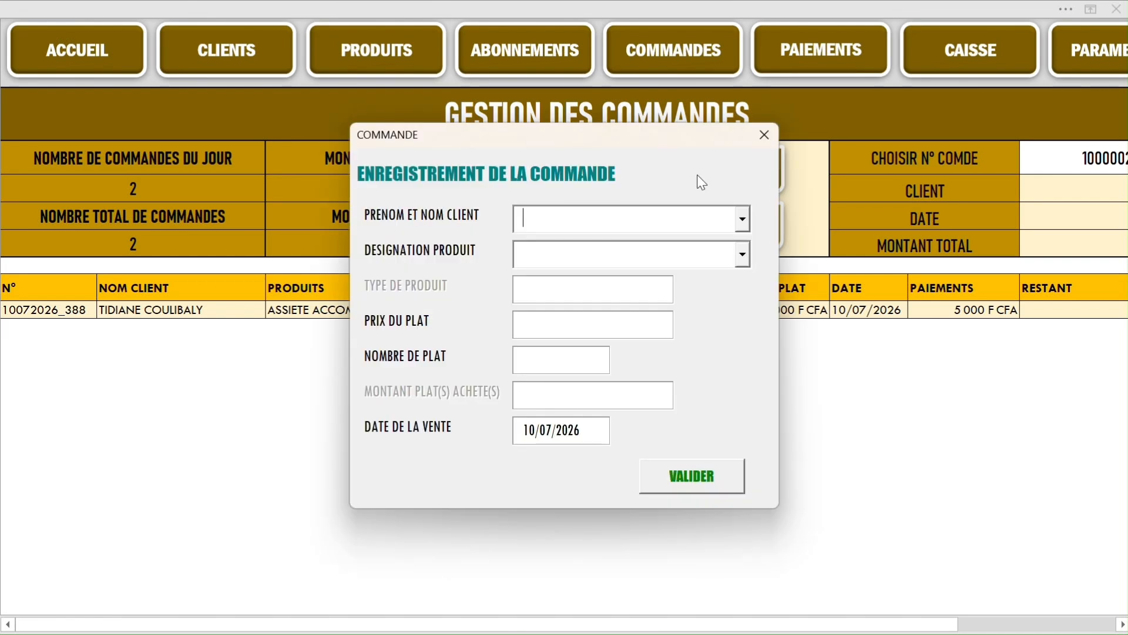
left_click(743, 254)
left_click(647, 315)
left_click(573, 327)
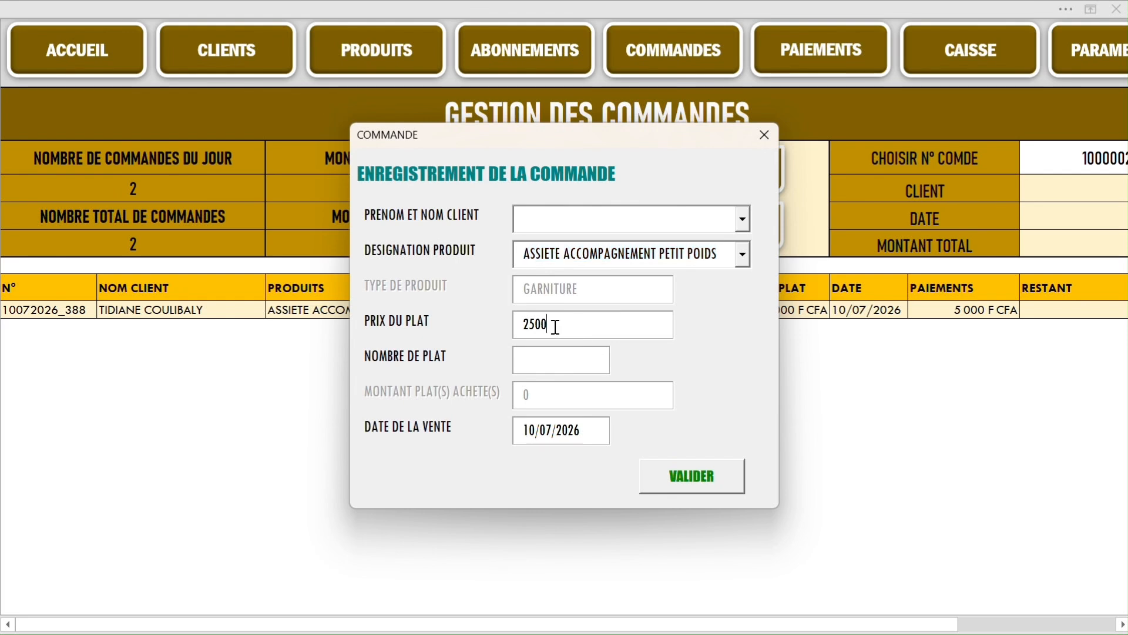
left_click_drag(561, 330, 531, 331)
left_click(567, 369)
type("2")
left_click(742, 219)
left_click(649, 260)
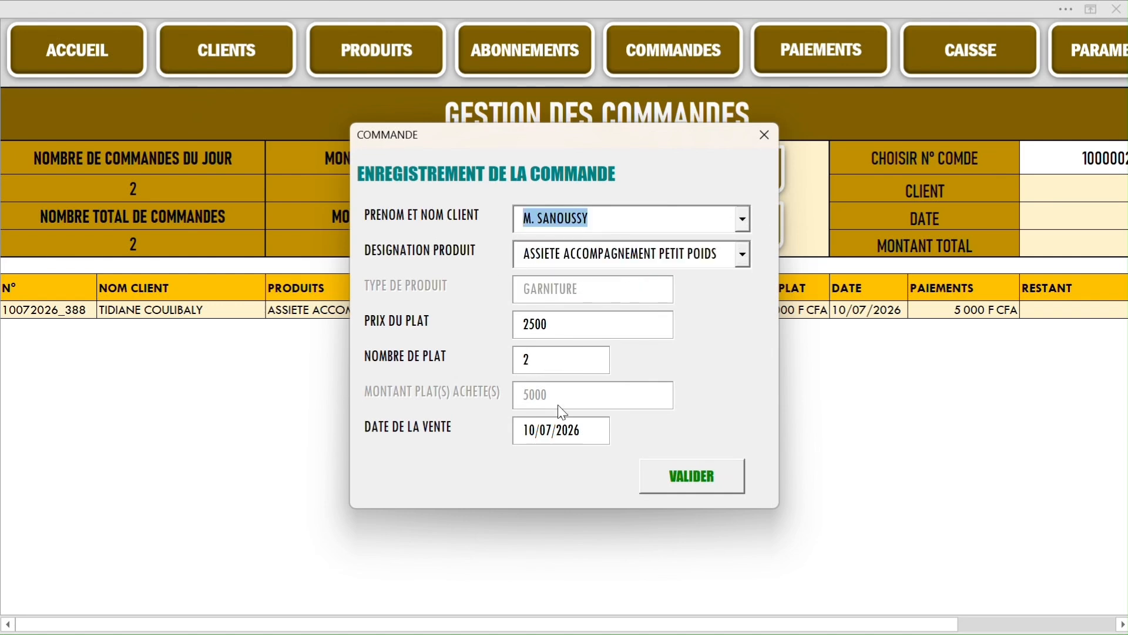
Set the order's number of plates to 3 and validate the order
left_click(537, 361)
key("BackSpace")
type("3")
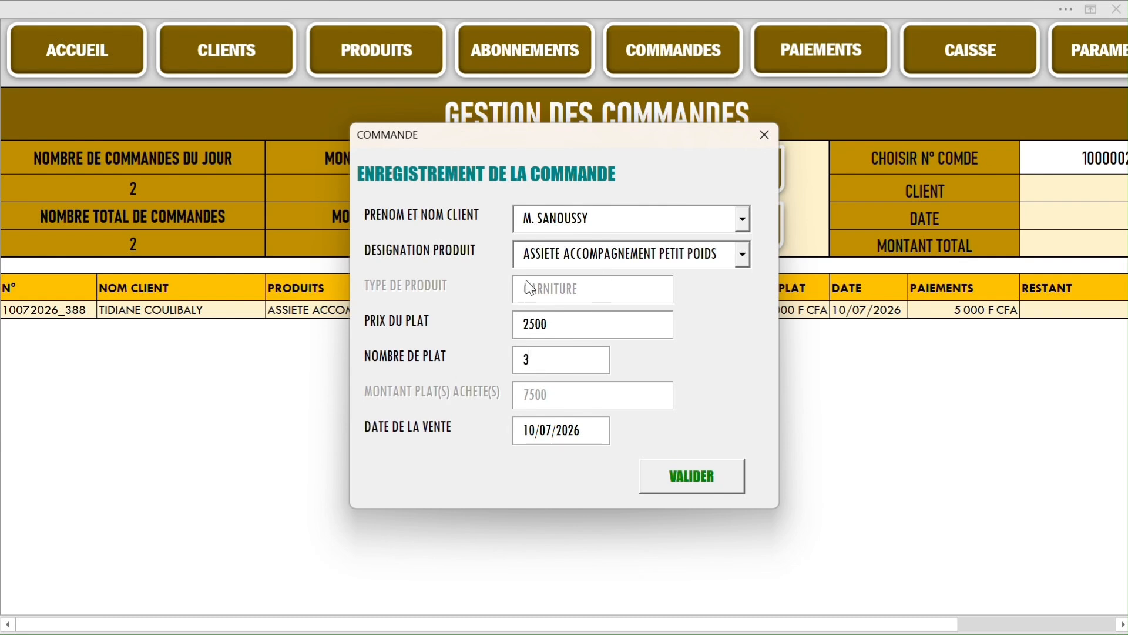
left_click(715, 481)
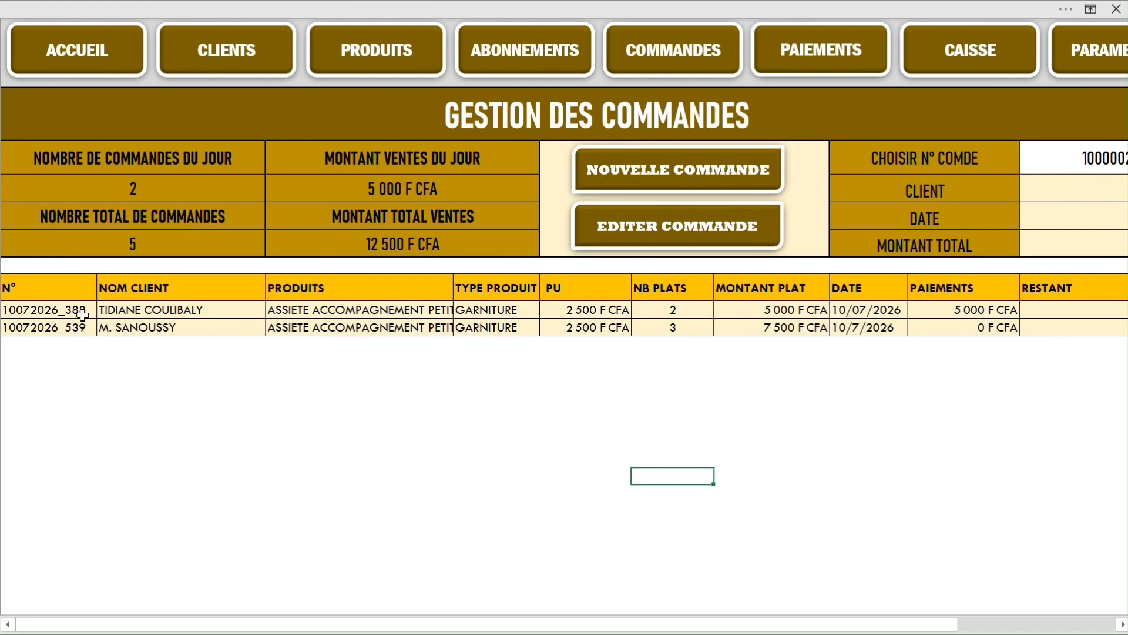
Select the newly recorded order in the order list, view its prefilled payment form, and close both without saving
left_click(82, 327)
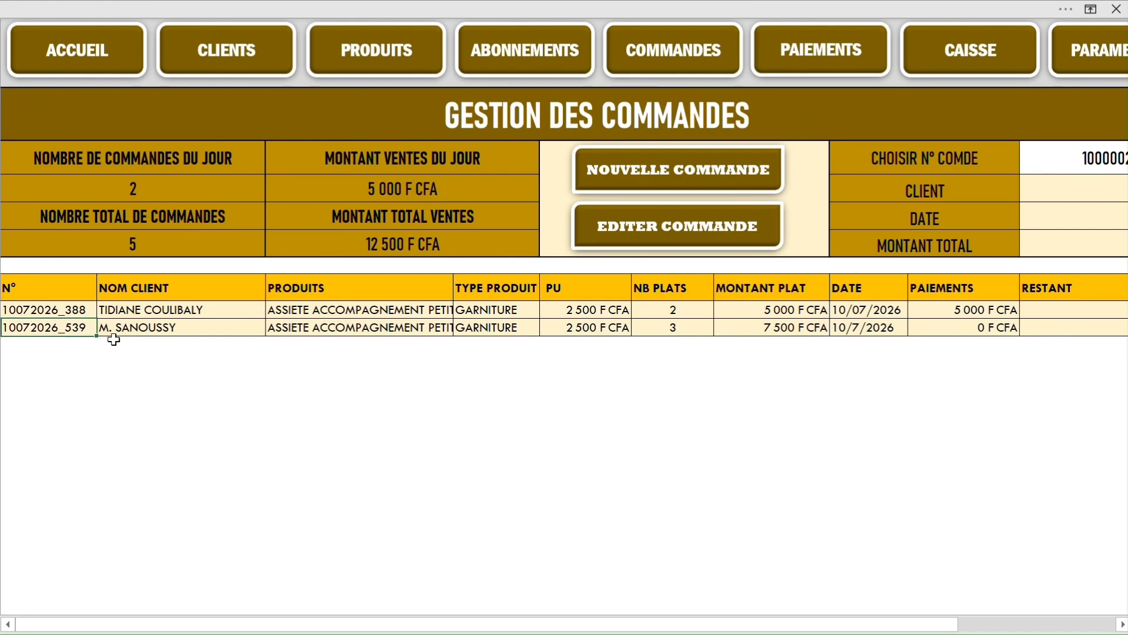
left_click(645, 229)
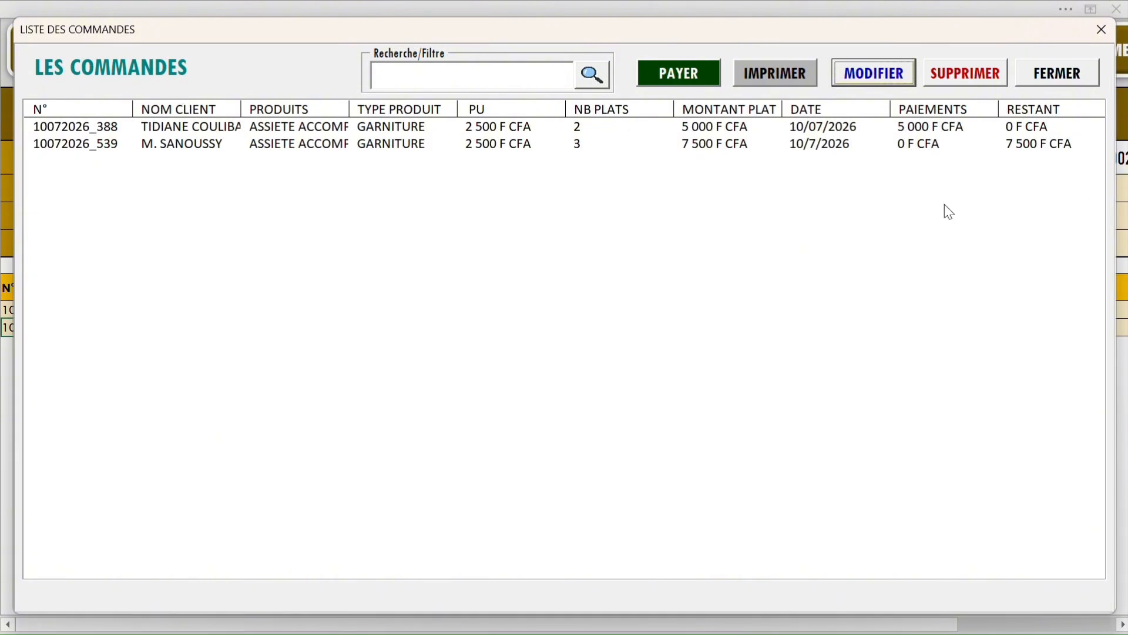
left_click(59, 143)
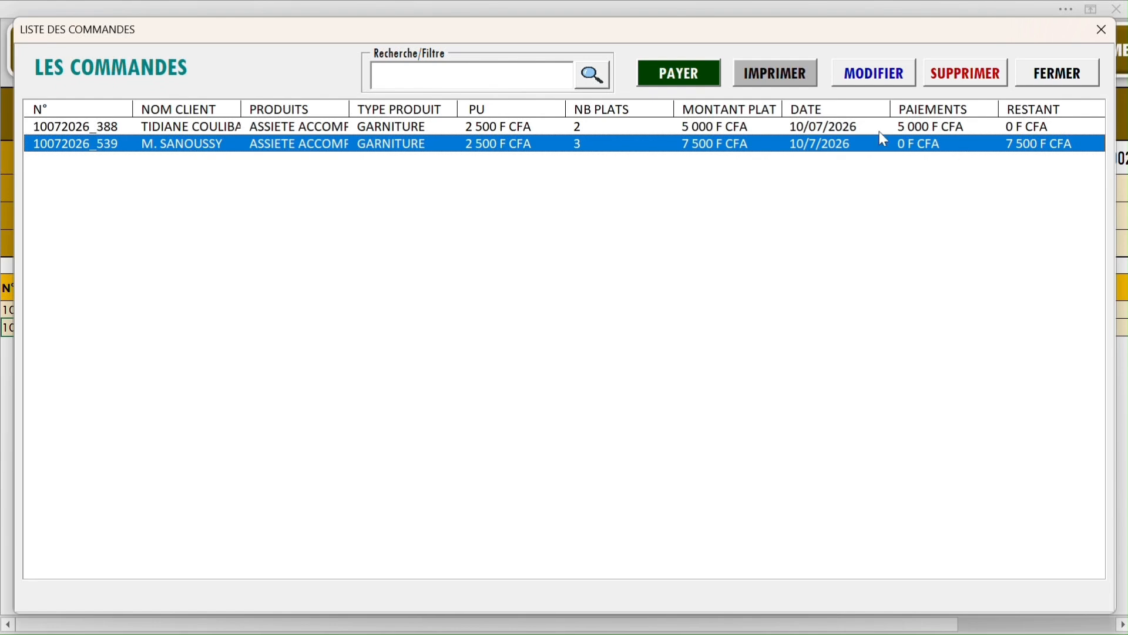
left_click(670, 74)
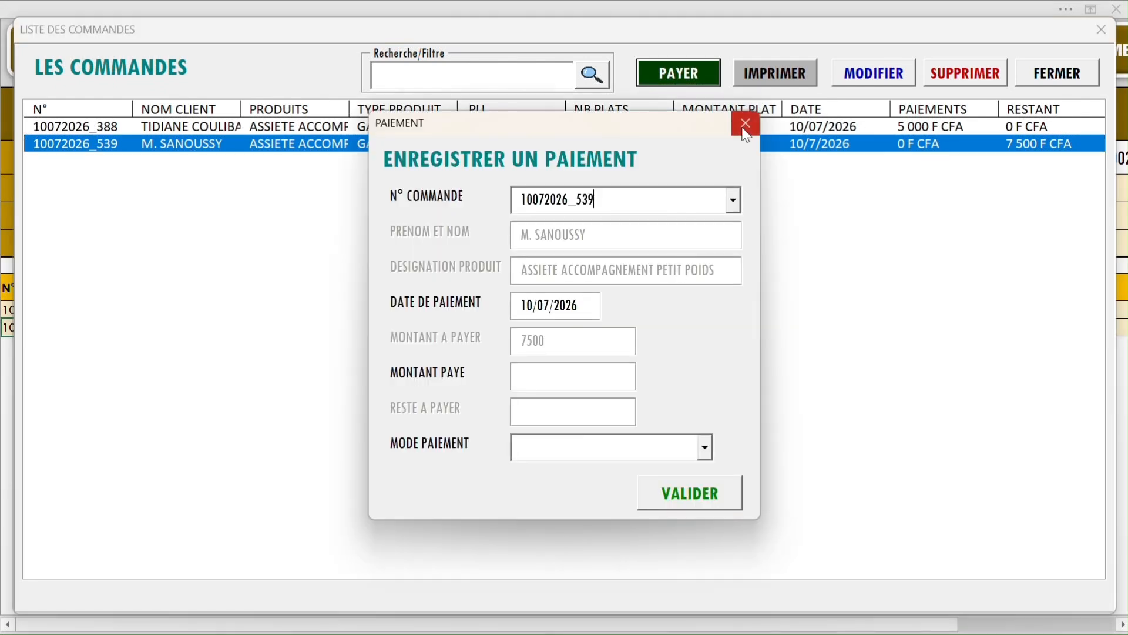
left_click(744, 126)
left_click(1058, 73)
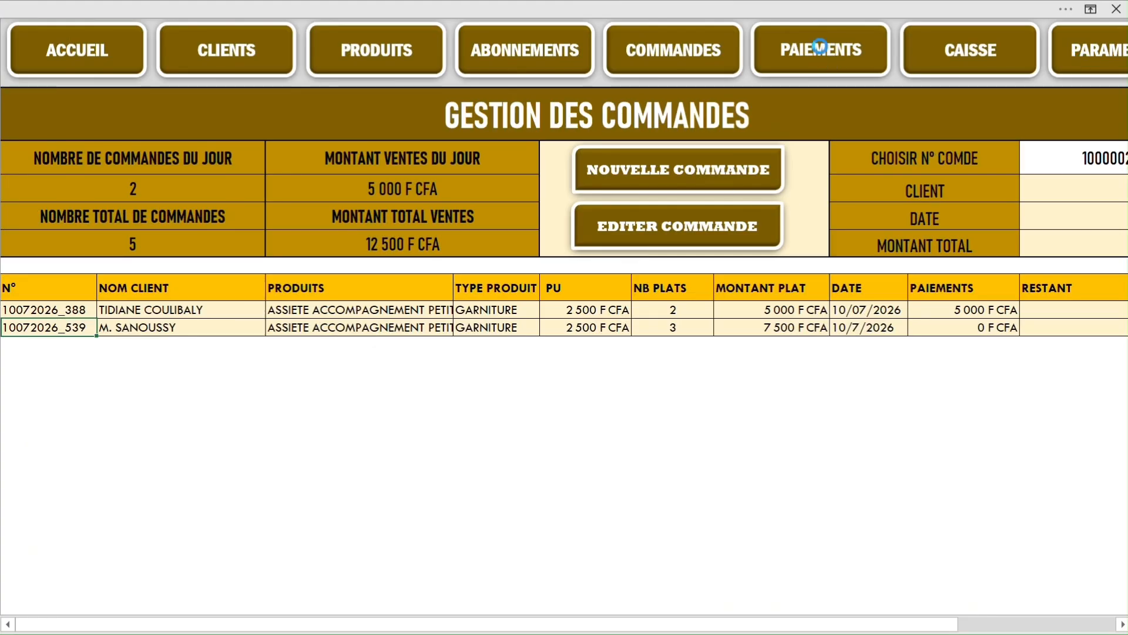
View the new-payment form on the payments page with the newest order selected, close it without saving, and return to order management
left_click(820, 48)
left_click(1037, 160)
left_click(732, 200)
left_click(562, 221)
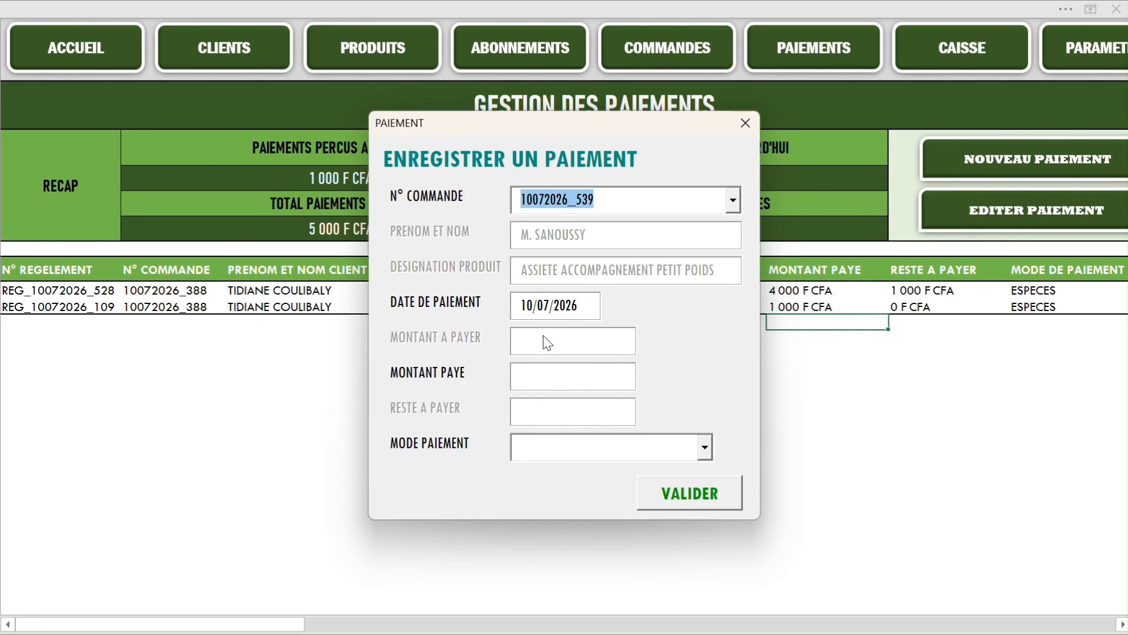
left_click(745, 124)
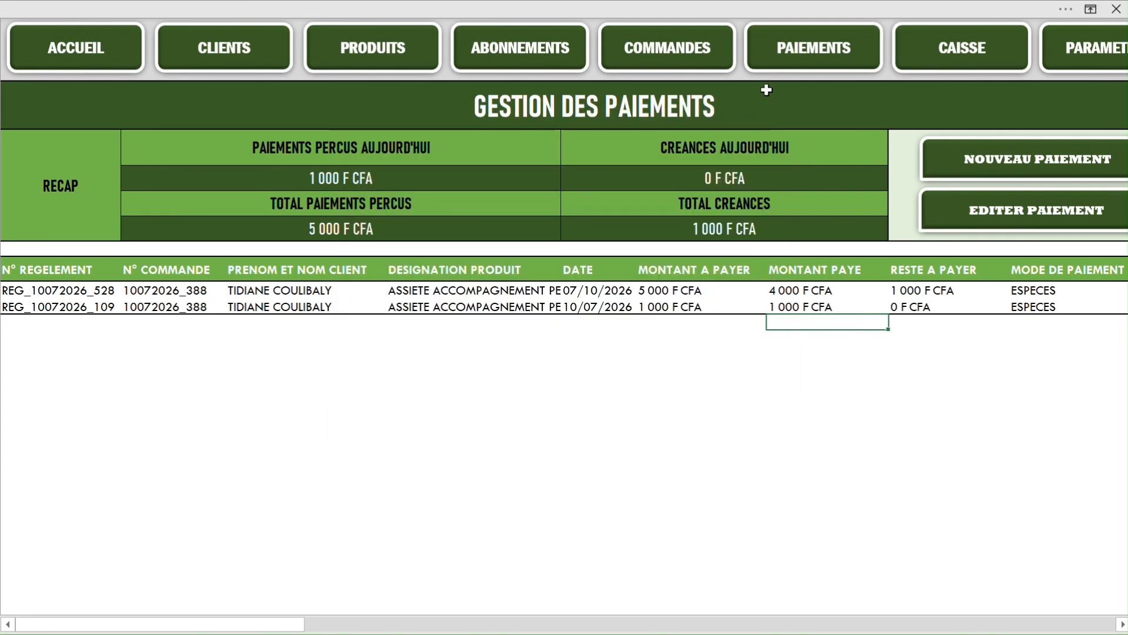
left_click(704, 60)
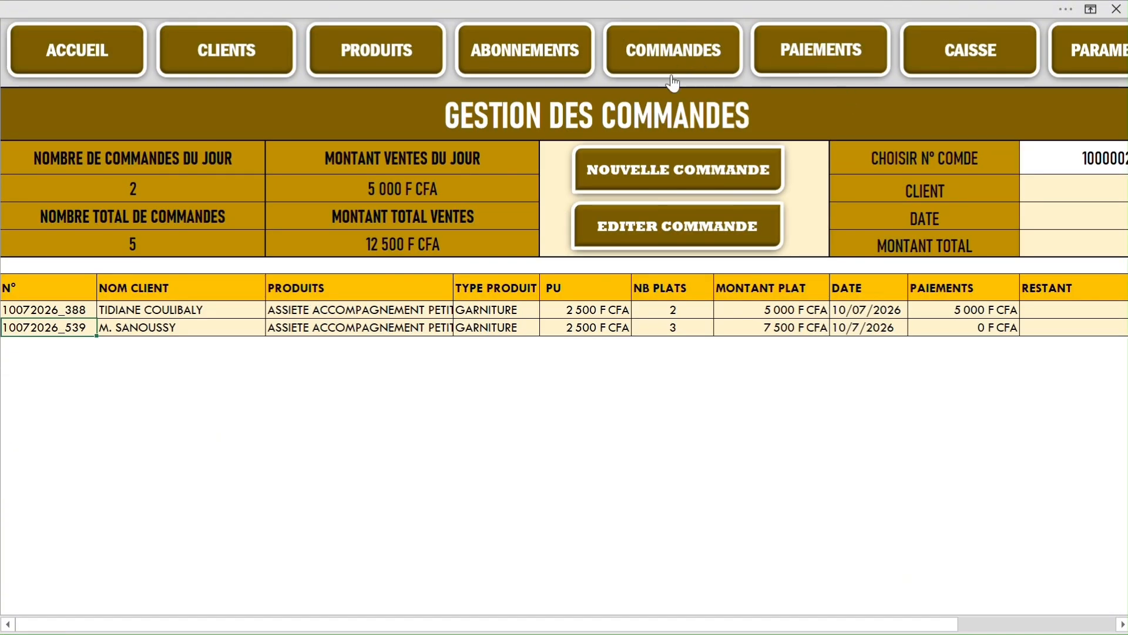
Record a 7500 payment by WAVE for the 3-plate order from the order list and validate it
left_click(695, 233)
left_click(470, 147)
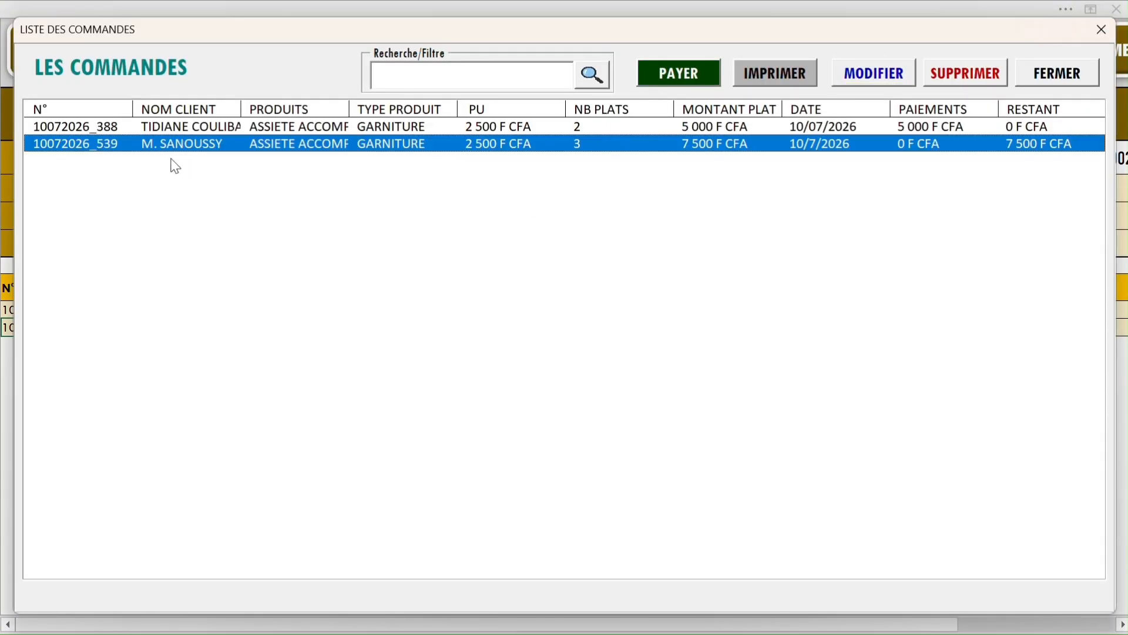
left_click(682, 80)
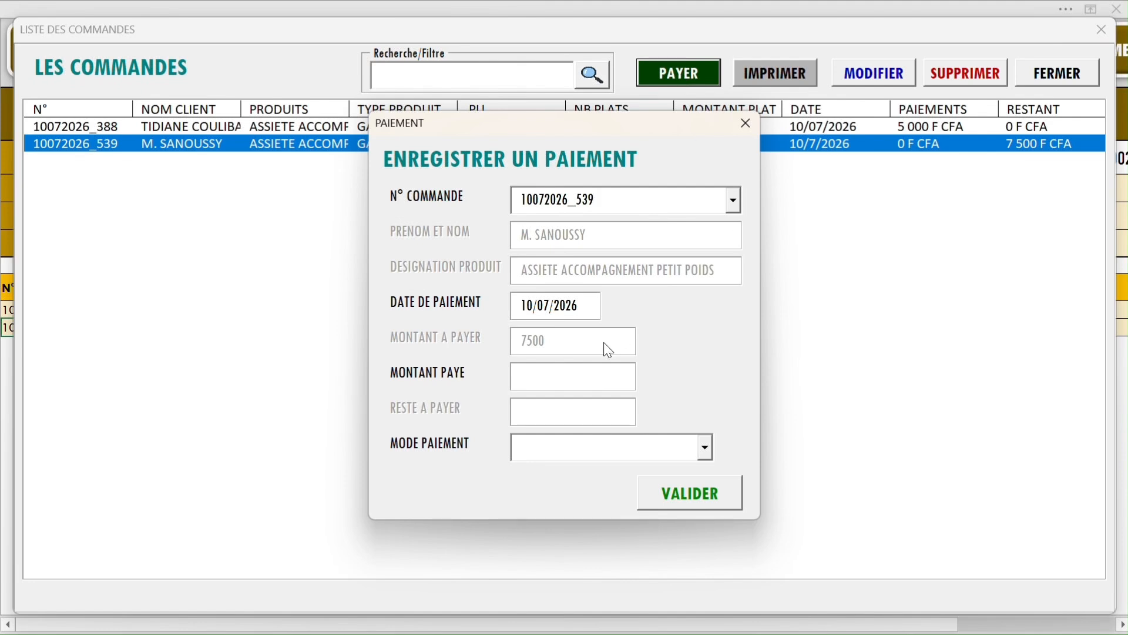
left_click(548, 378)
type("7500")
left_click(705, 448)
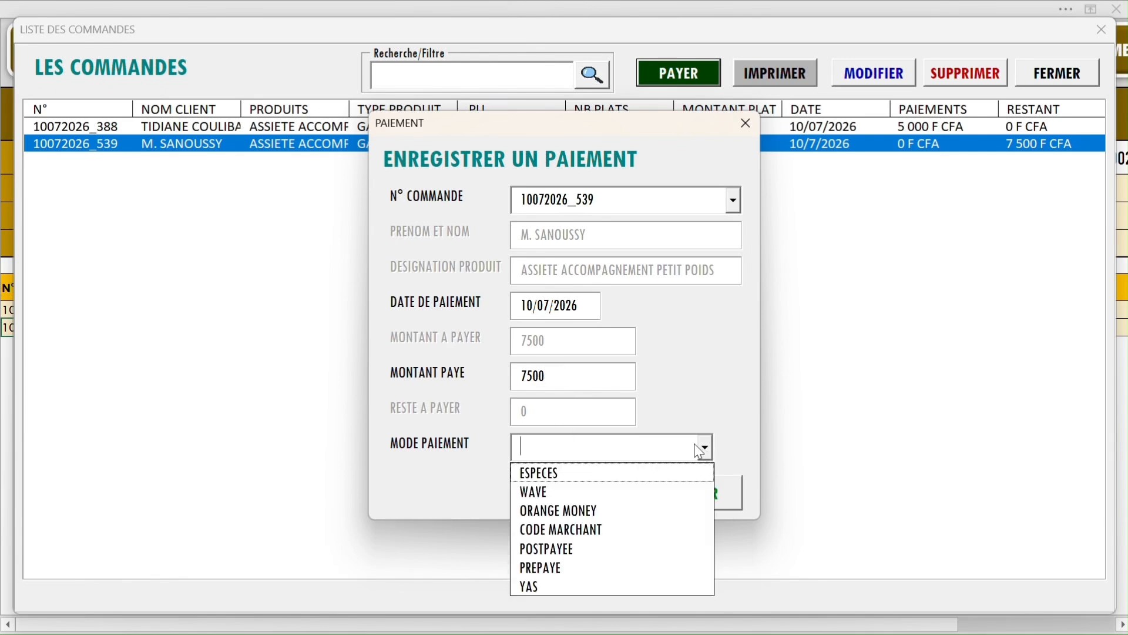
left_click(569, 492)
left_click(717, 508)
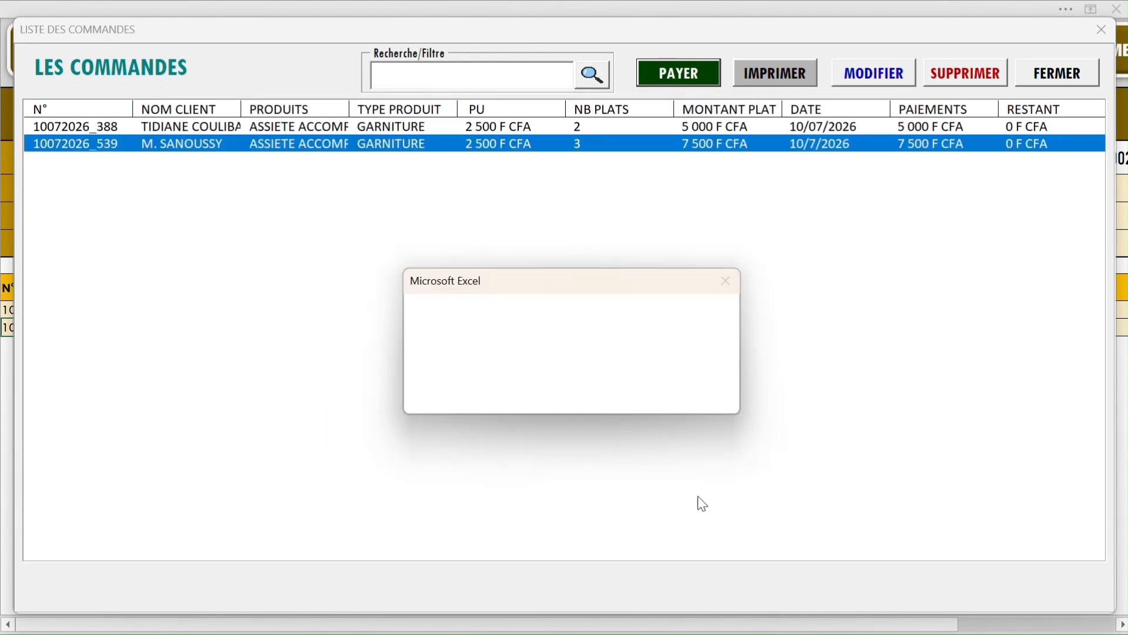
Accept the payment message, review the generated PDF receipt, and close both the receipt and the order list
left_click(582, 388)
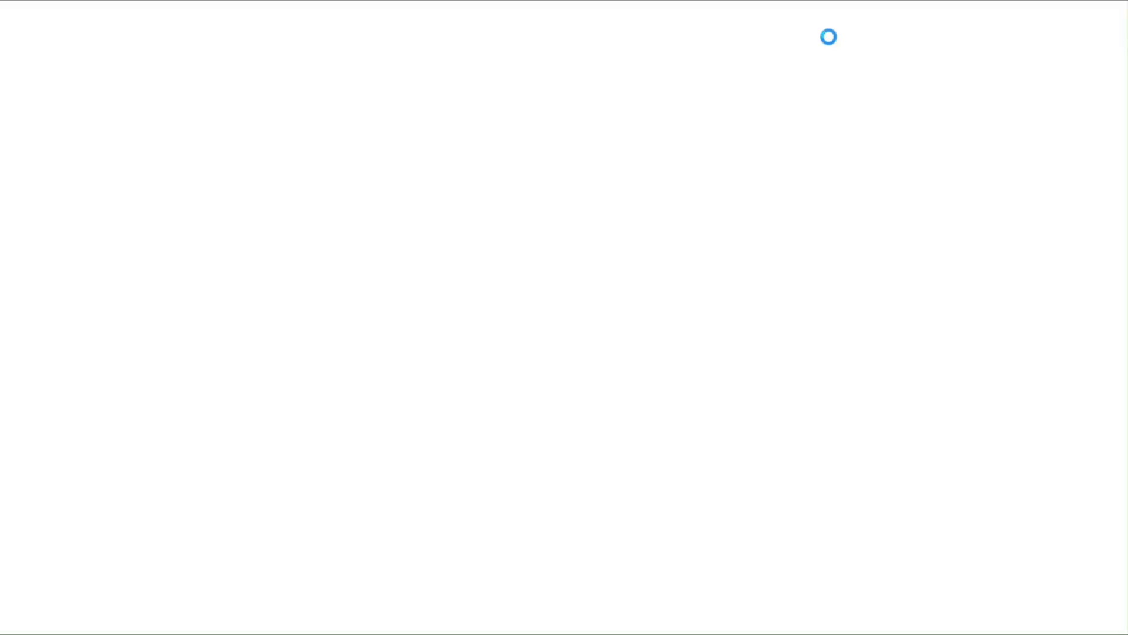
scroll(737, 487, "down", 5)
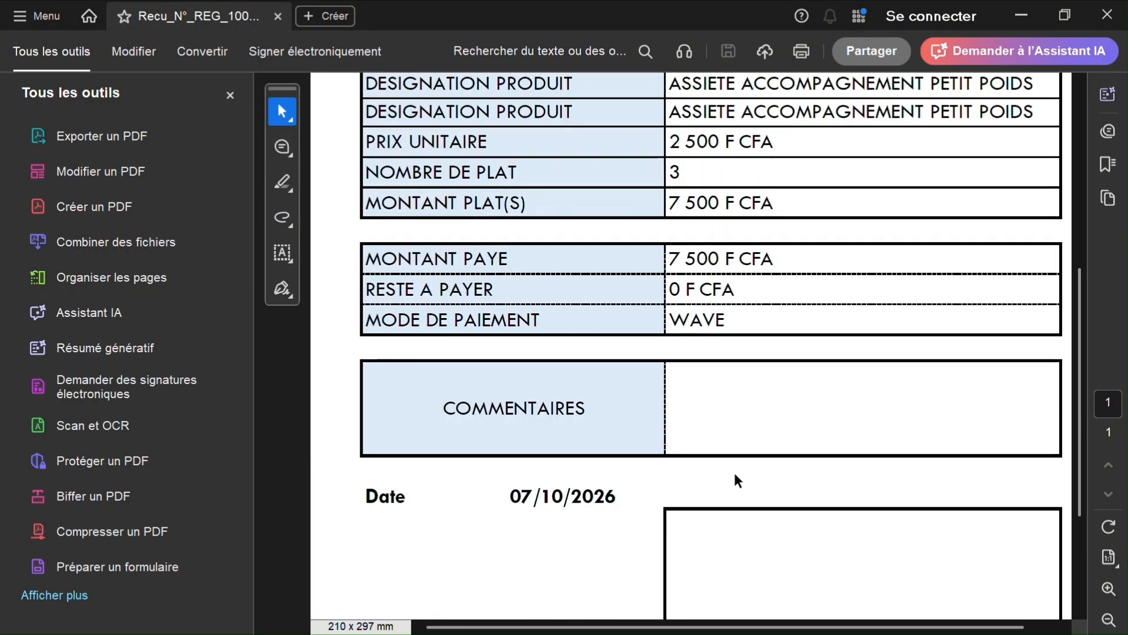
scroll(735, 458, "up", 6)
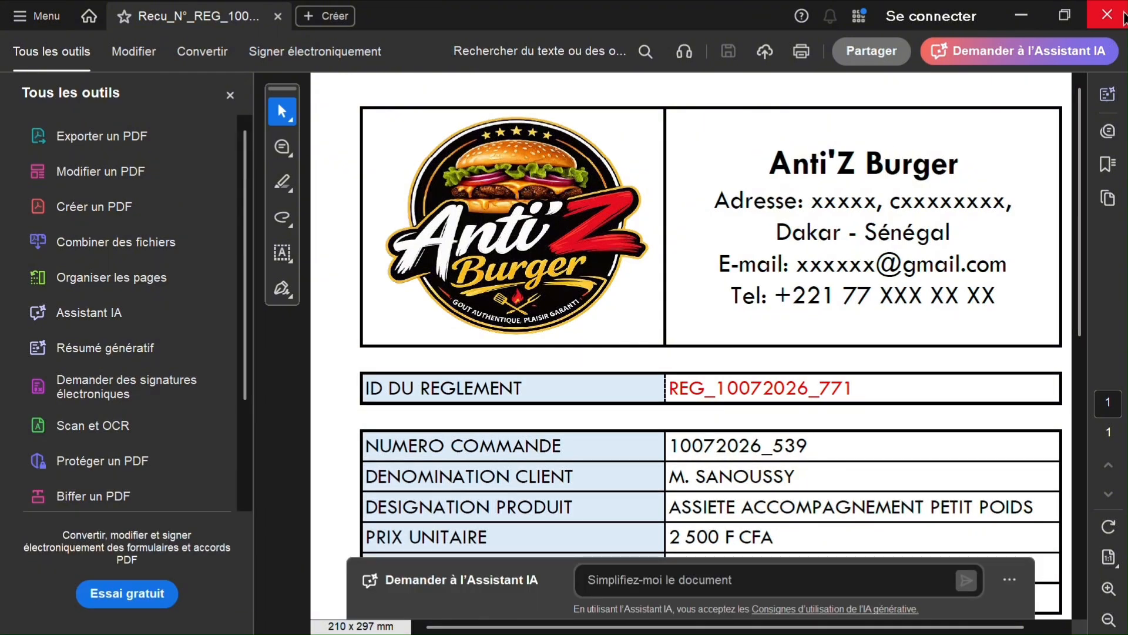
left_click(1115, 9)
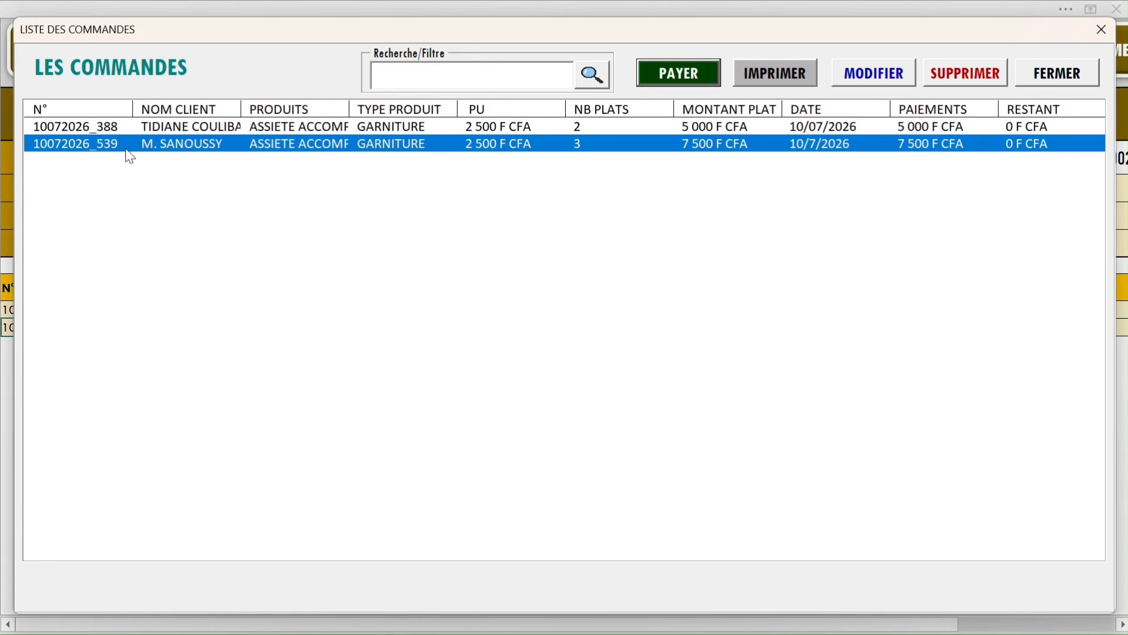
left_click(1057, 73)
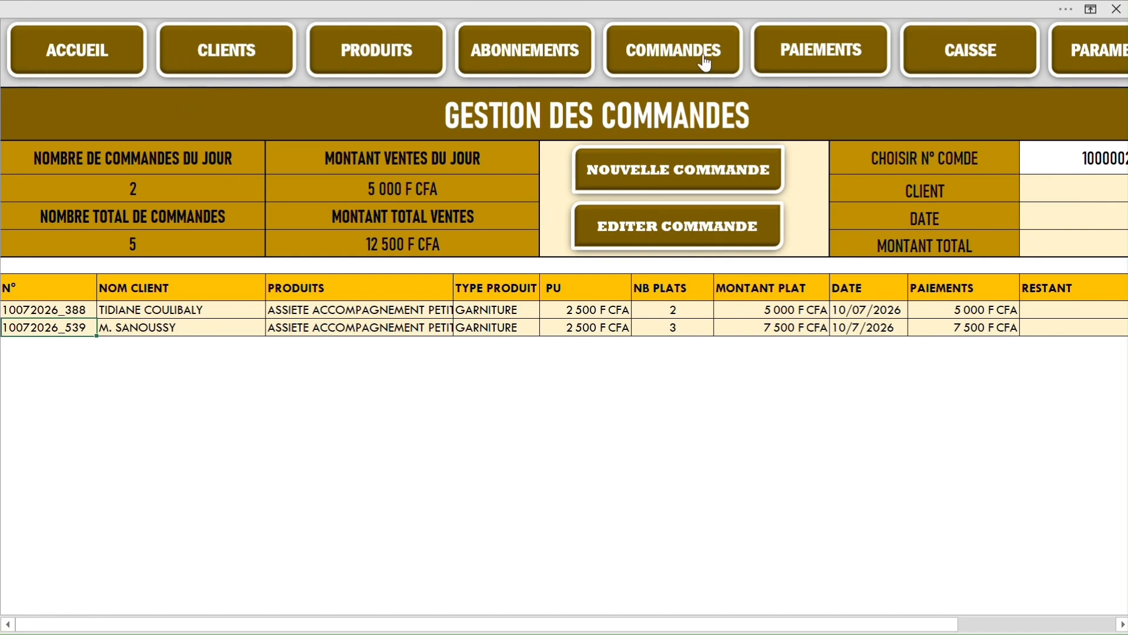
Try to record another payment for the 3-plate order, dismiss the alert, and close the order list
left_click(660, 227)
left_click(485, 144)
left_click(681, 83)
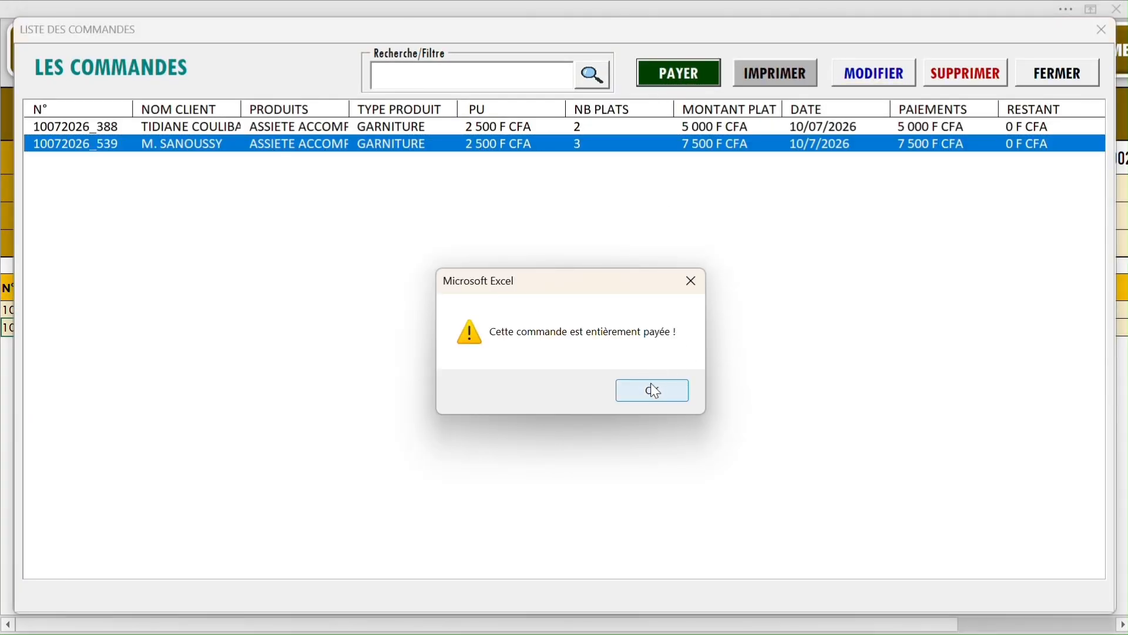
left_click(653, 392)
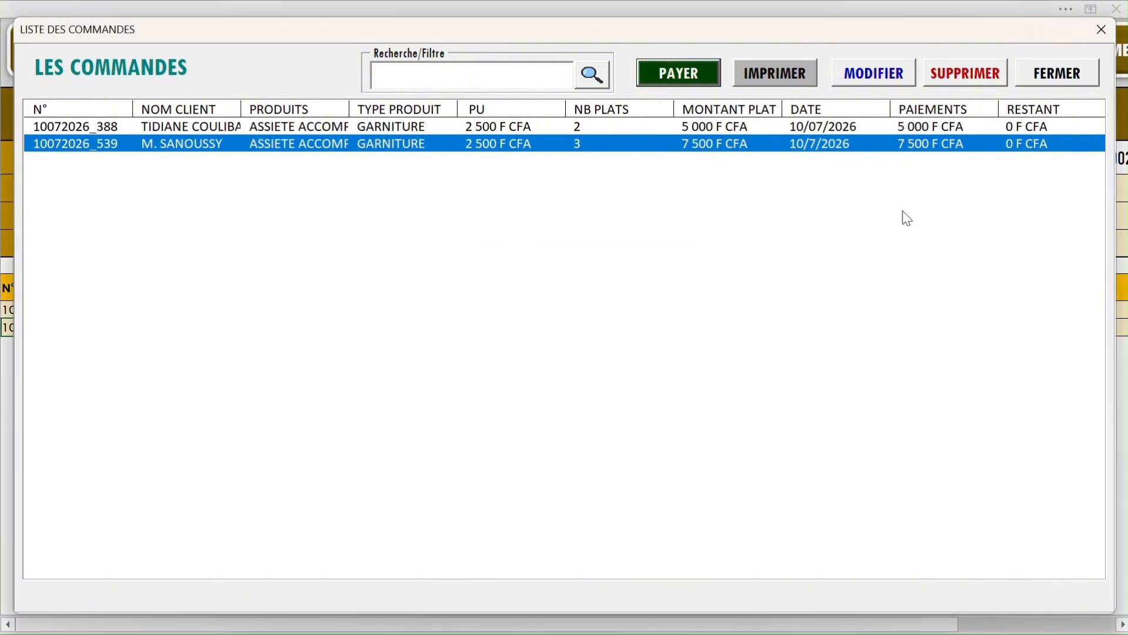
left_click(1076, 72)
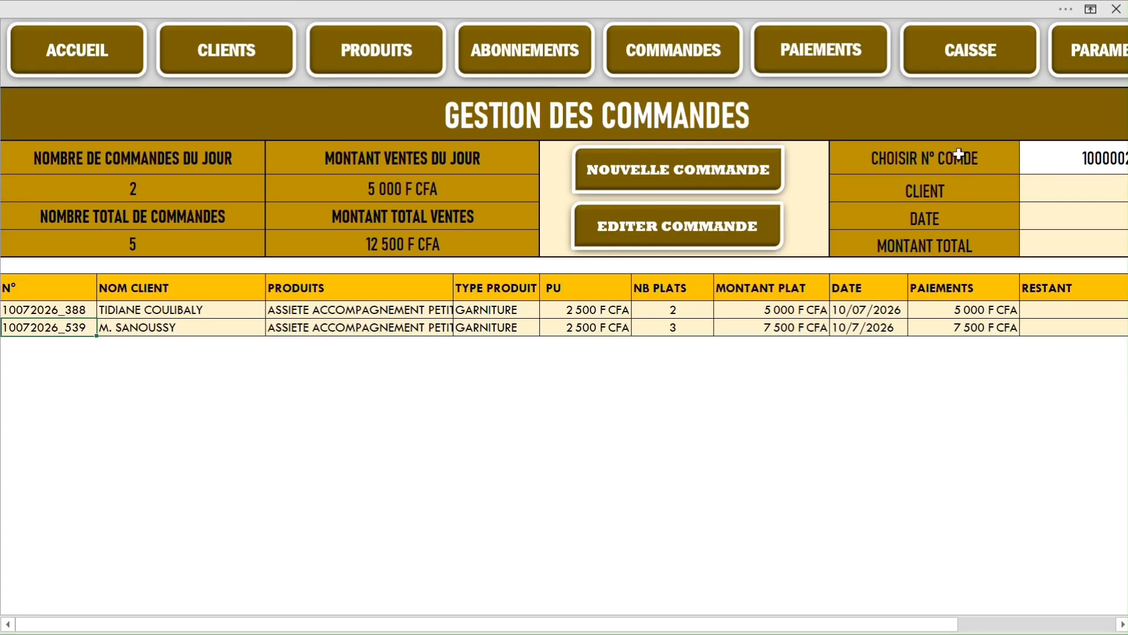
View the new-expense form and its expense types on the CAISSE page, and close it without saving
left_click(953, 46)
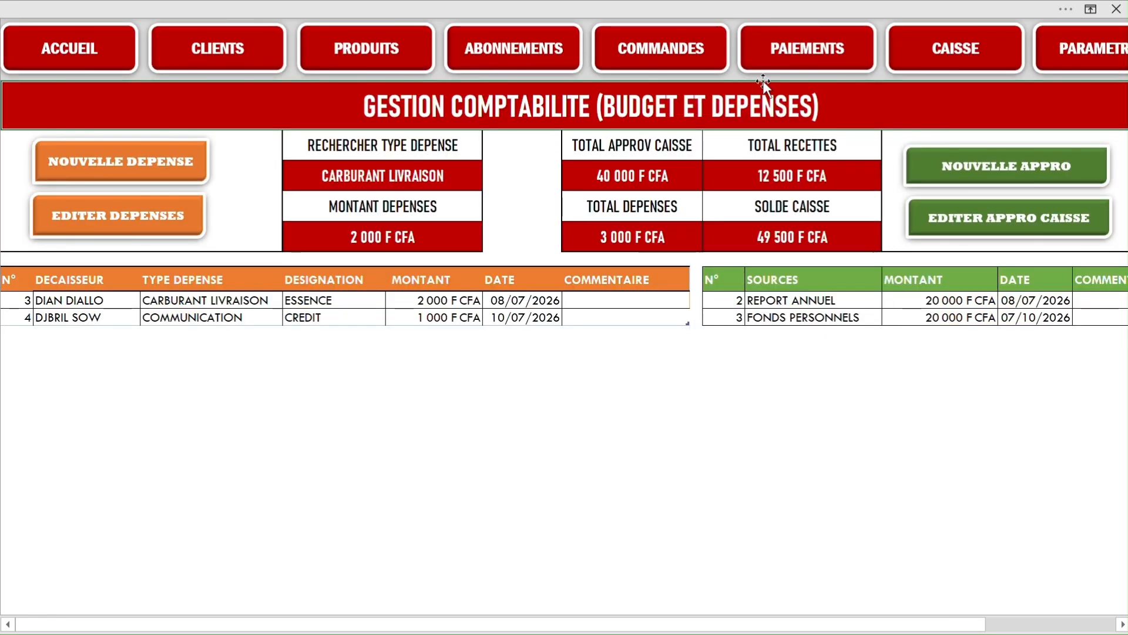
left_click(163, 155)
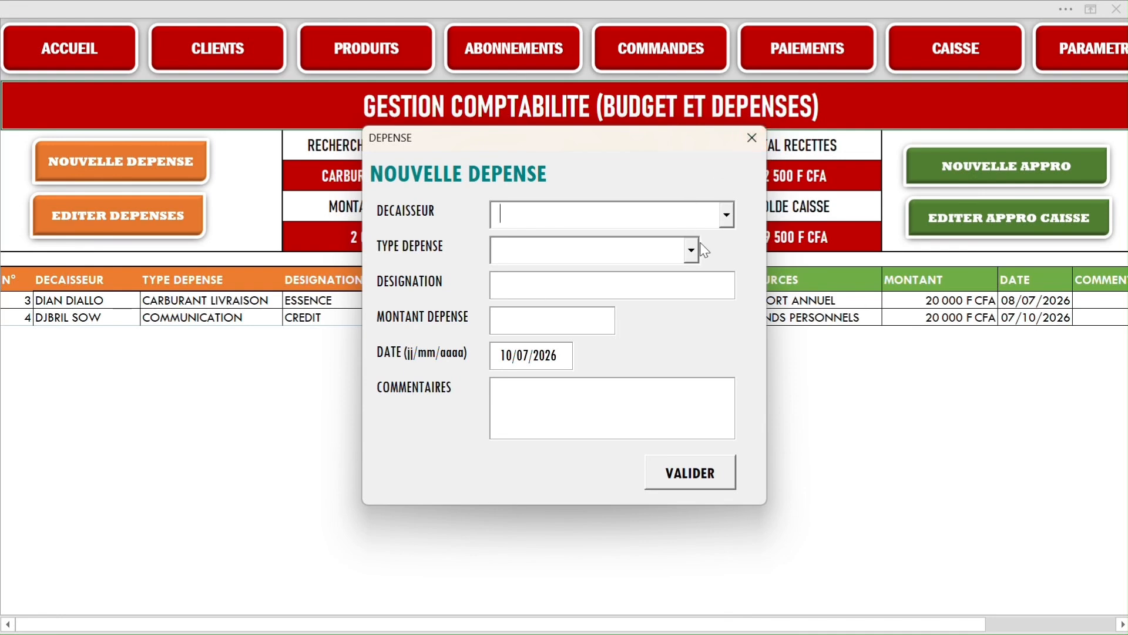
left_click(693, 251)
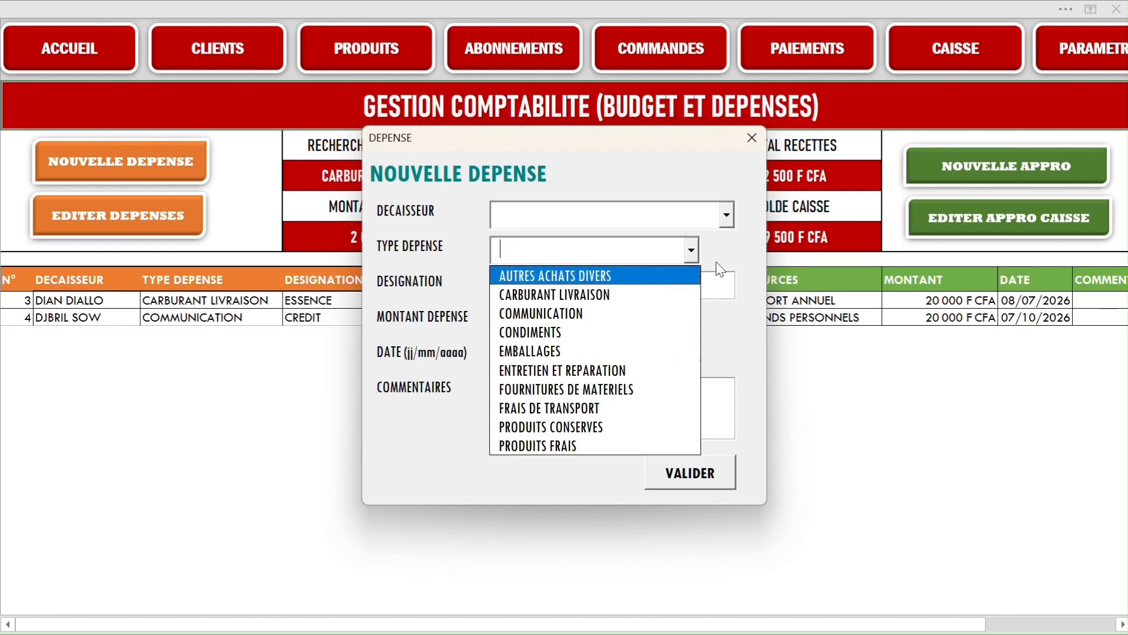
left_click(752, 138)
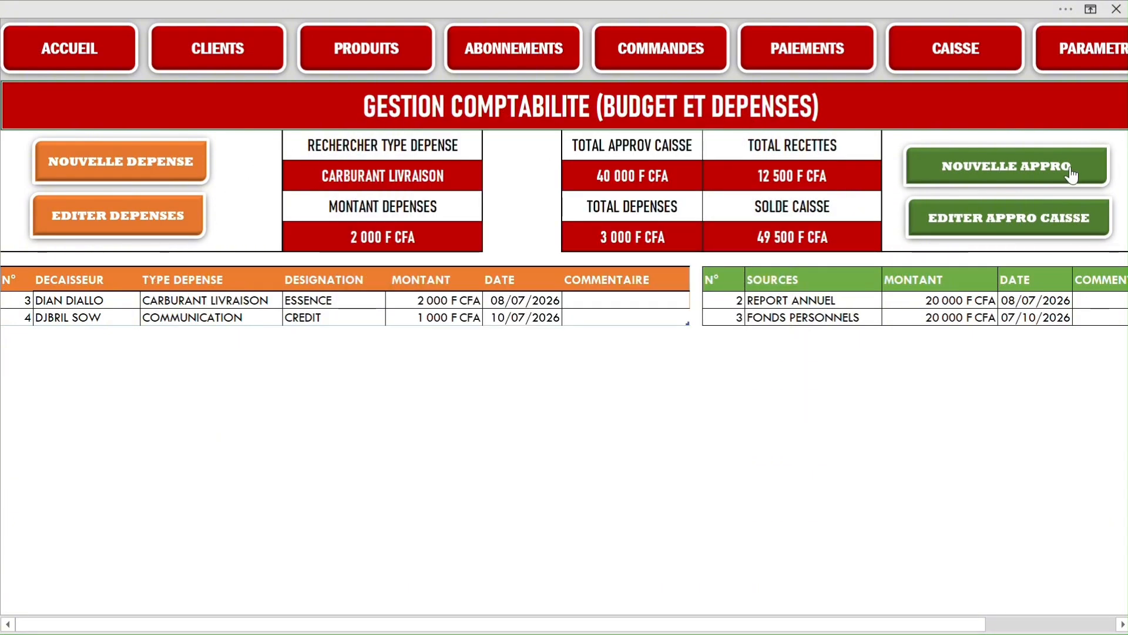
View the blank cash supply form twice, closing it each time without saving
left_click(1044, 165)
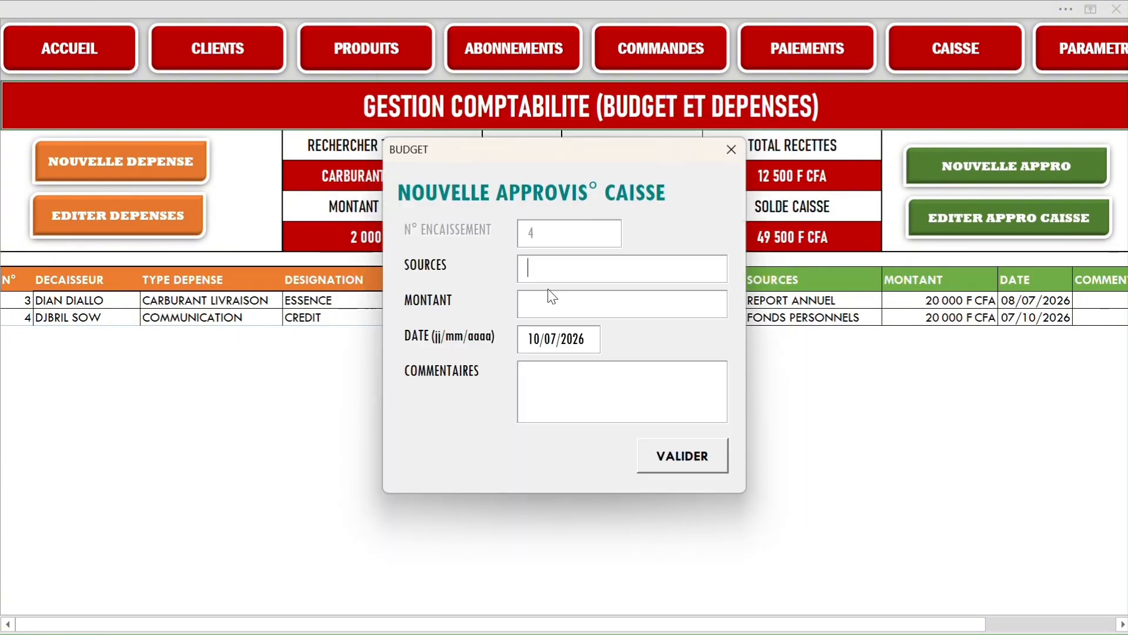
left_click(731, 149)
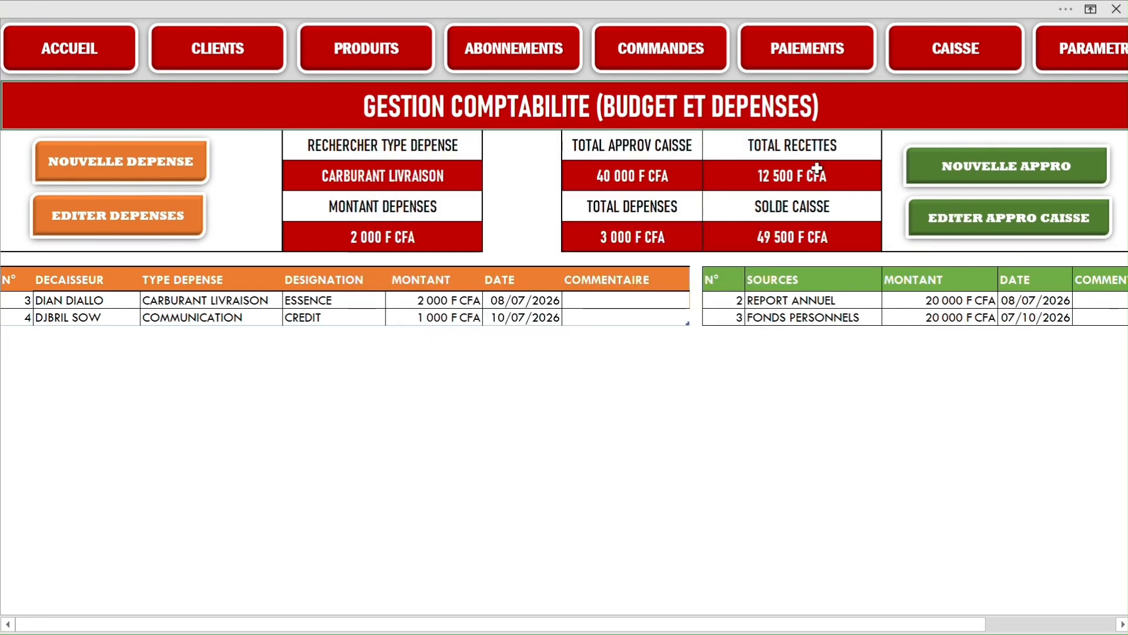
left_click(982, 165)
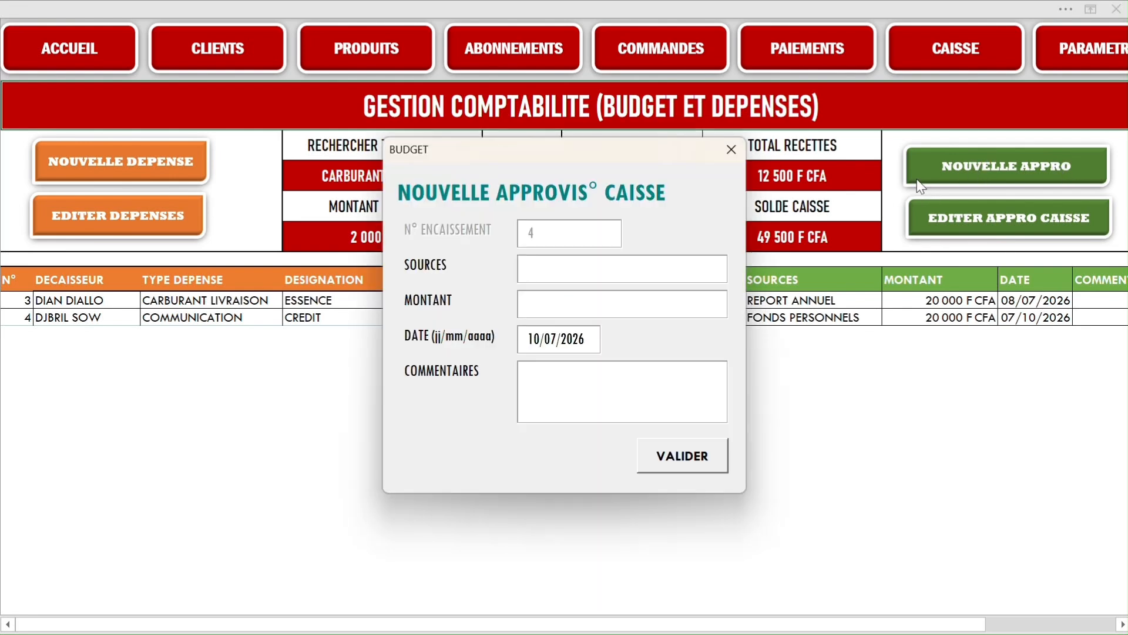
left_click(731, 149)
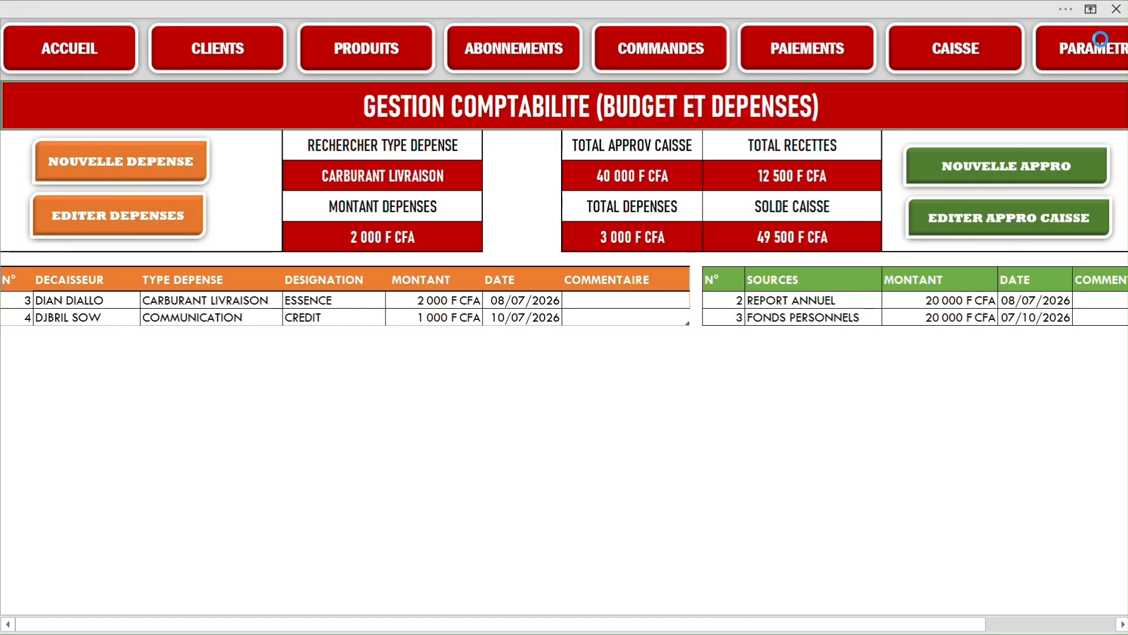
Inspect the order type, payment mode and DECAISSEURS lists on the PARAMETRES page, and return to CAISSE
left_click(1044, 59)
left_click_drag(70, 176, 56, 286)
left_click(239, 182)
left_click_drag(239, 182, 238, 306)
left_click(402, 186)
left_click(409, 156)
left_click(961, 59)
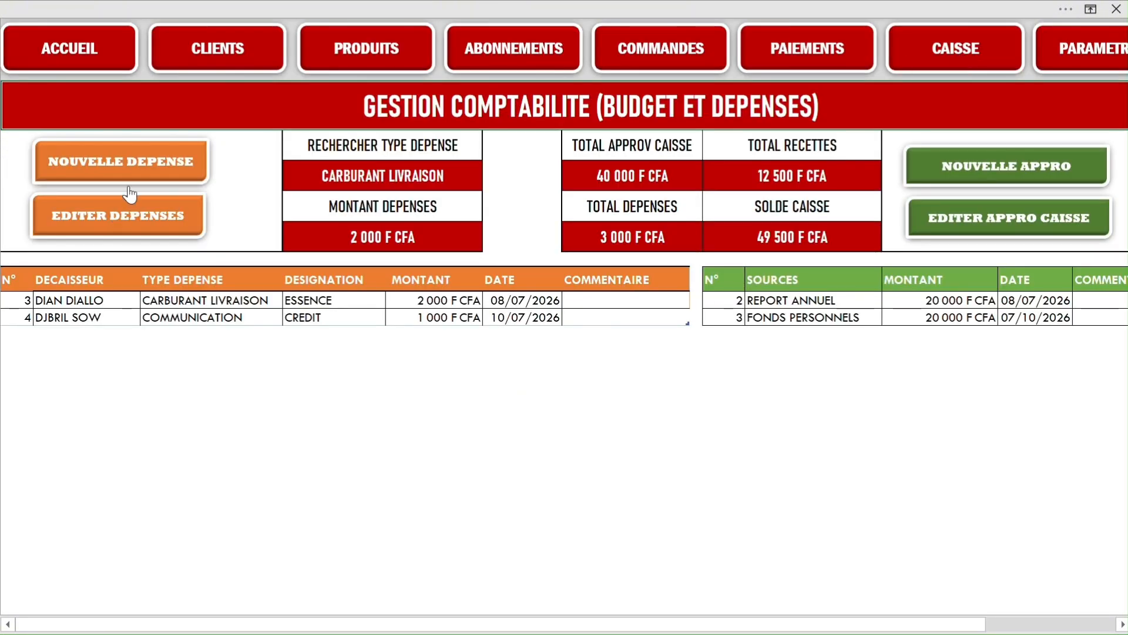
View the DECAISSEUR choices in the new-expense form and close it without saving
left_click(147, 161)
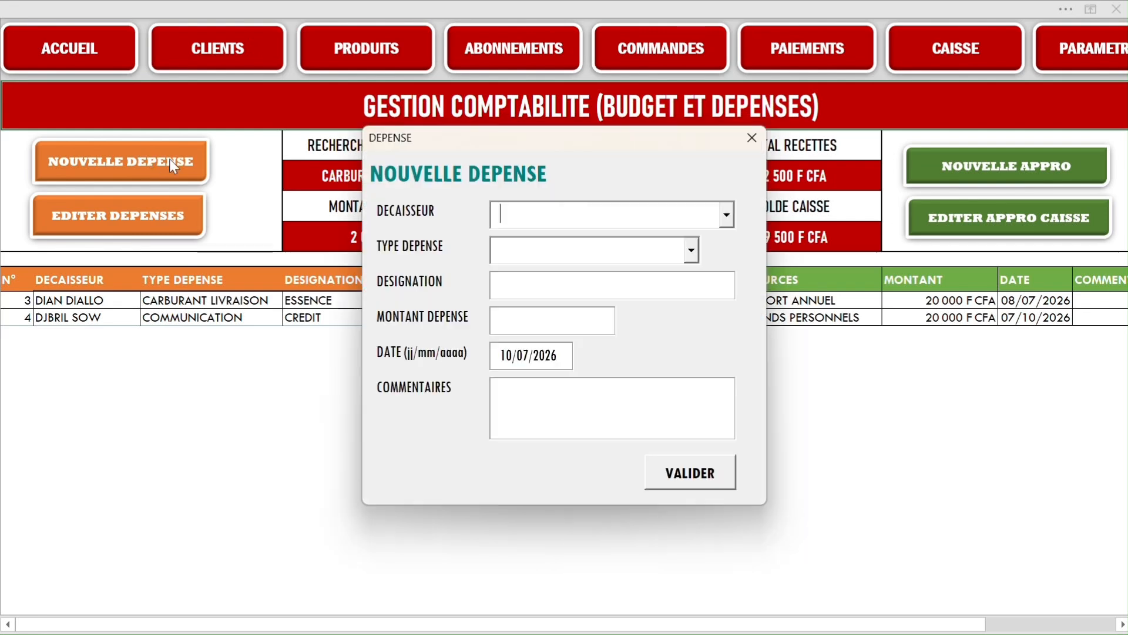
left_click(727, 217)
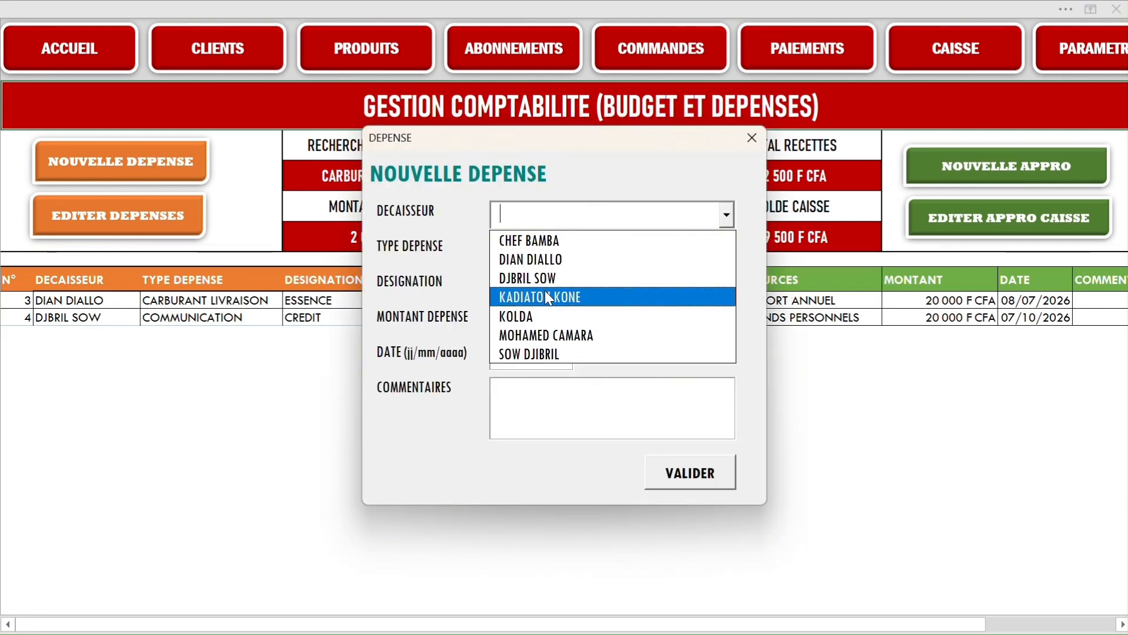
left_click(381, 265)
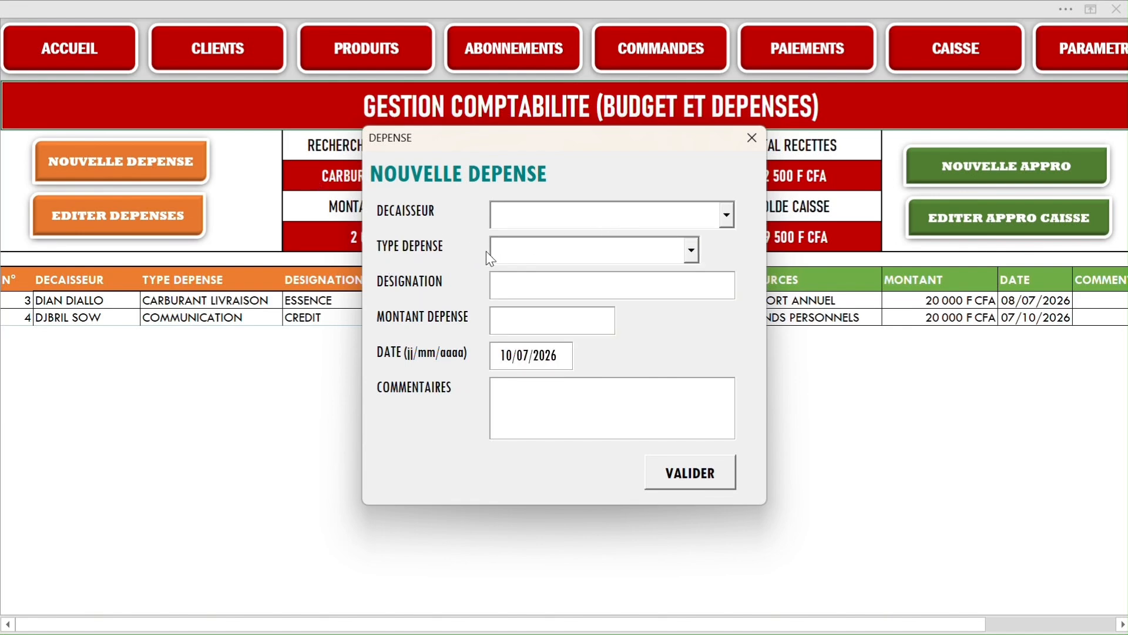
left_click(753, 138)
Examine the DECAISSEURS, TYPE PRODUIT and TYPE DEPENSE lists on the PARAMETRES page
left_click(1103, 47)
left_click_drag(421, 162, 407, 304)
left_click_drag(398, 183, 397, 303)
left_click(585, 171)
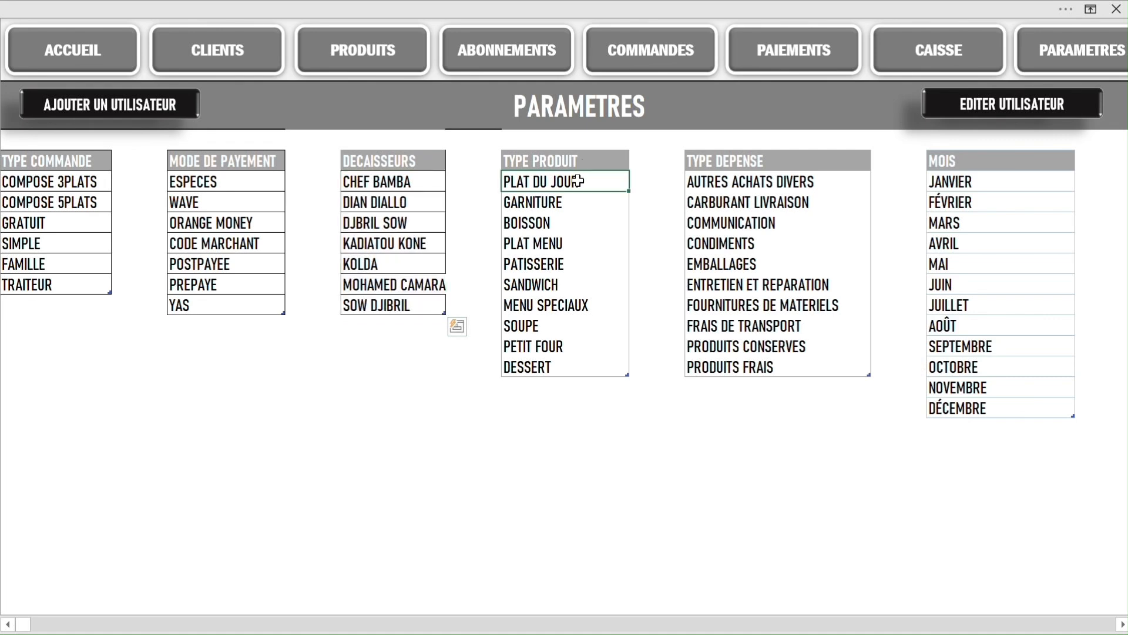
mouse_move(588, 178)
left_mouse_down()
mouse_move(574, 352)
mouse_move(592, 181)
left_mouse_up()
left_click(582, 206)
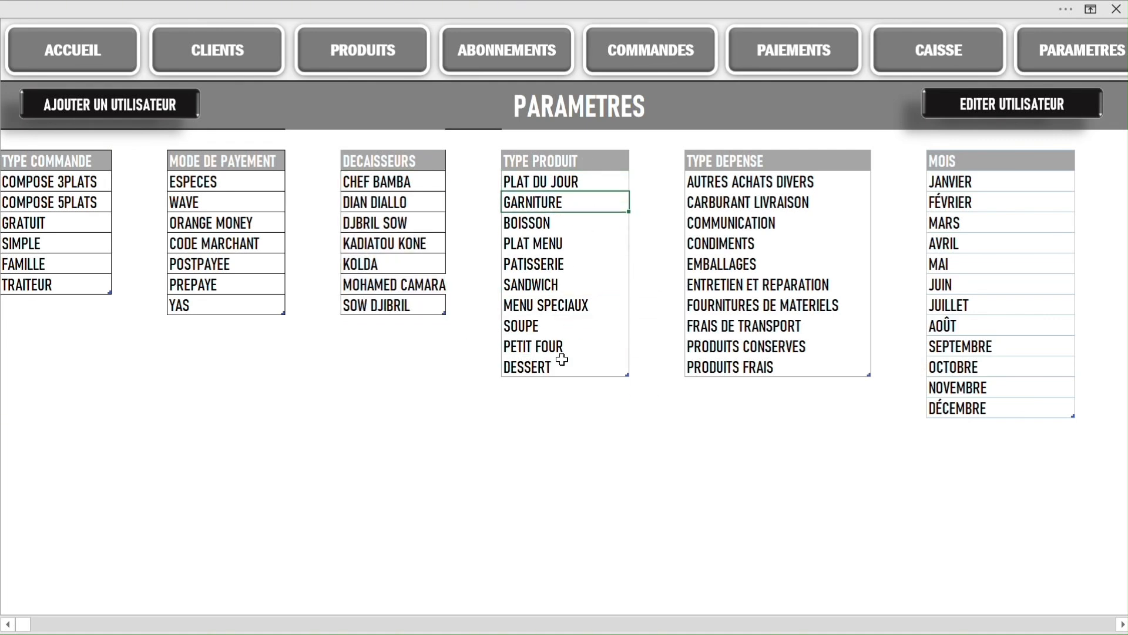
left_click_drag(774, 166, 766, 364)
left_click(739, 395)
left_click(738, 446)
left_click(742, 465)
left_click(760, 287)
left_click(805, 345)
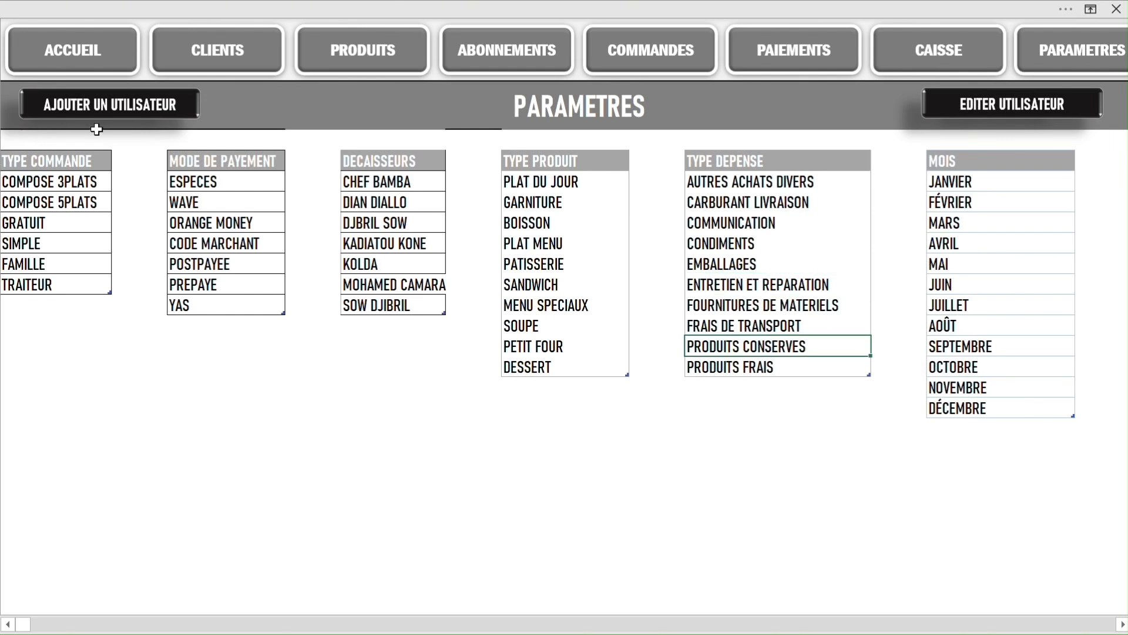
View the add-user form and the user list without making changes, and return to the TABLEAU DE BORD
left_click(121, 105)
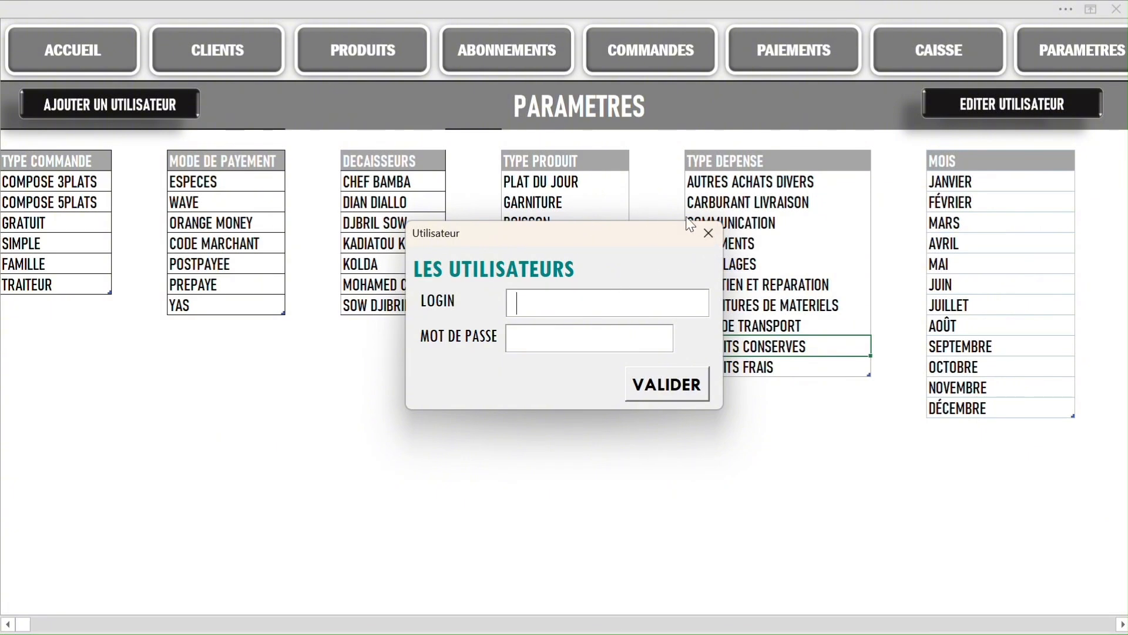
left_click(708, 234)
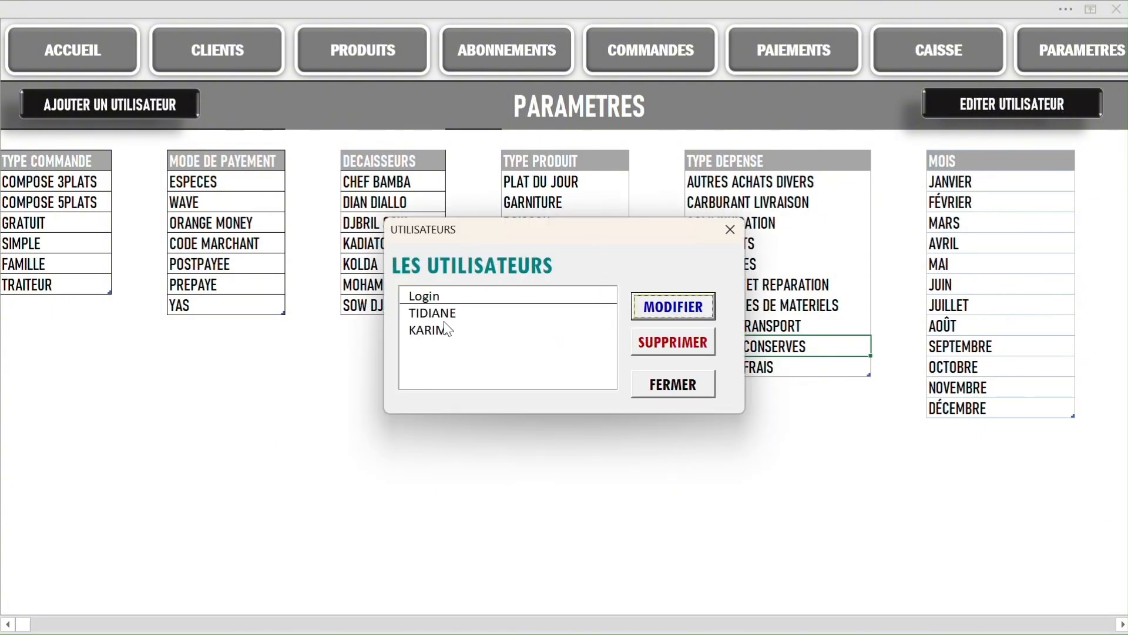
left_click(457, 312)
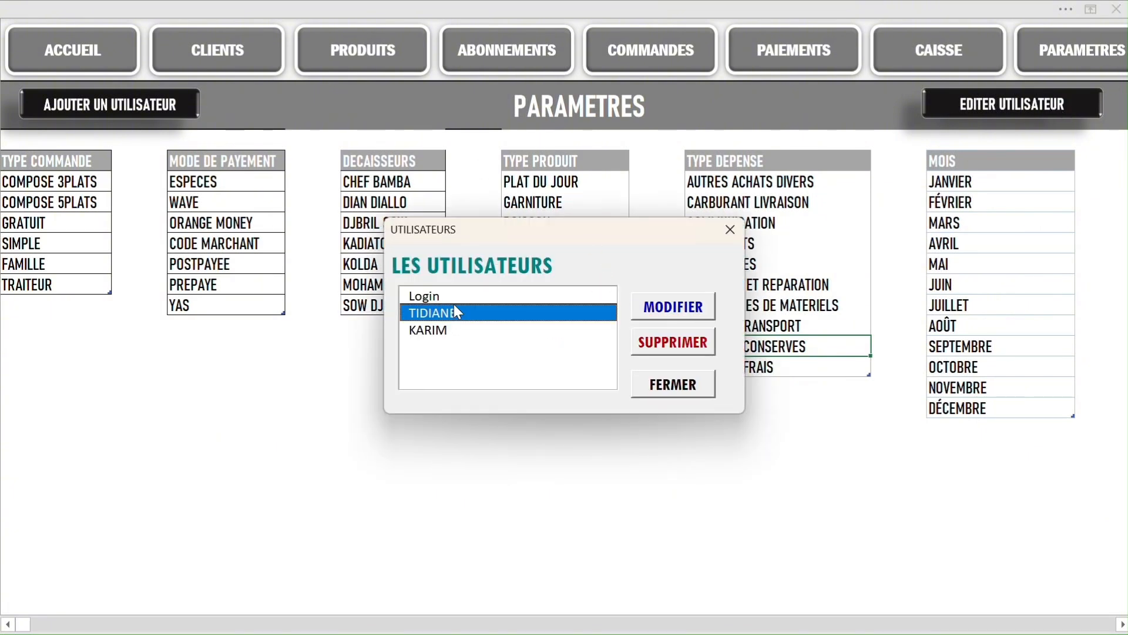
left_click(730, 230)
left_click(85, 56)
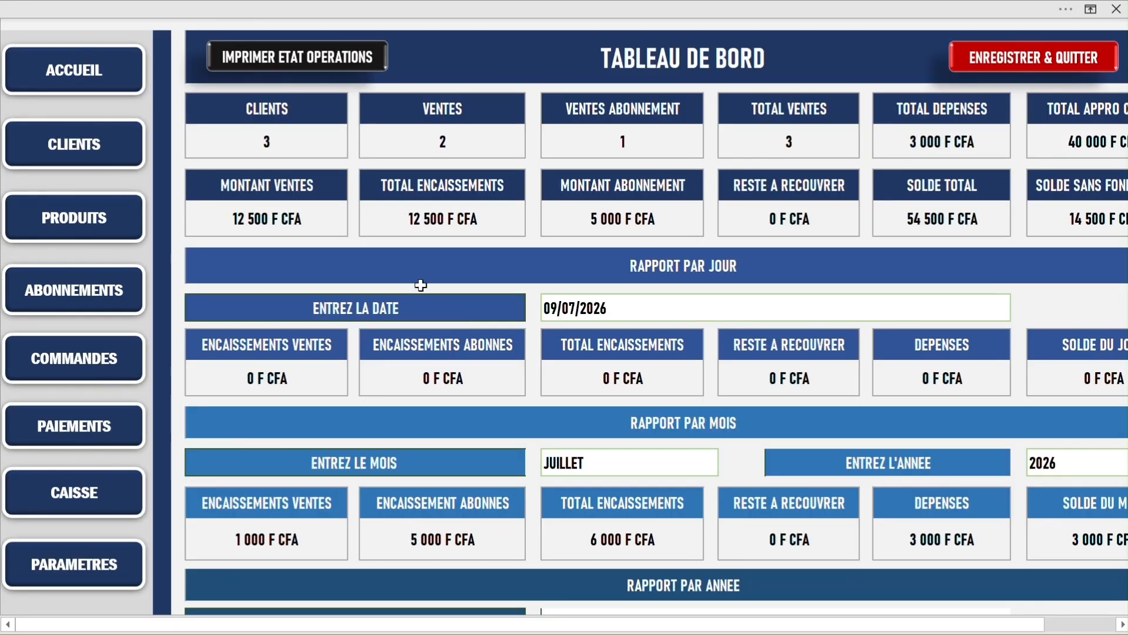